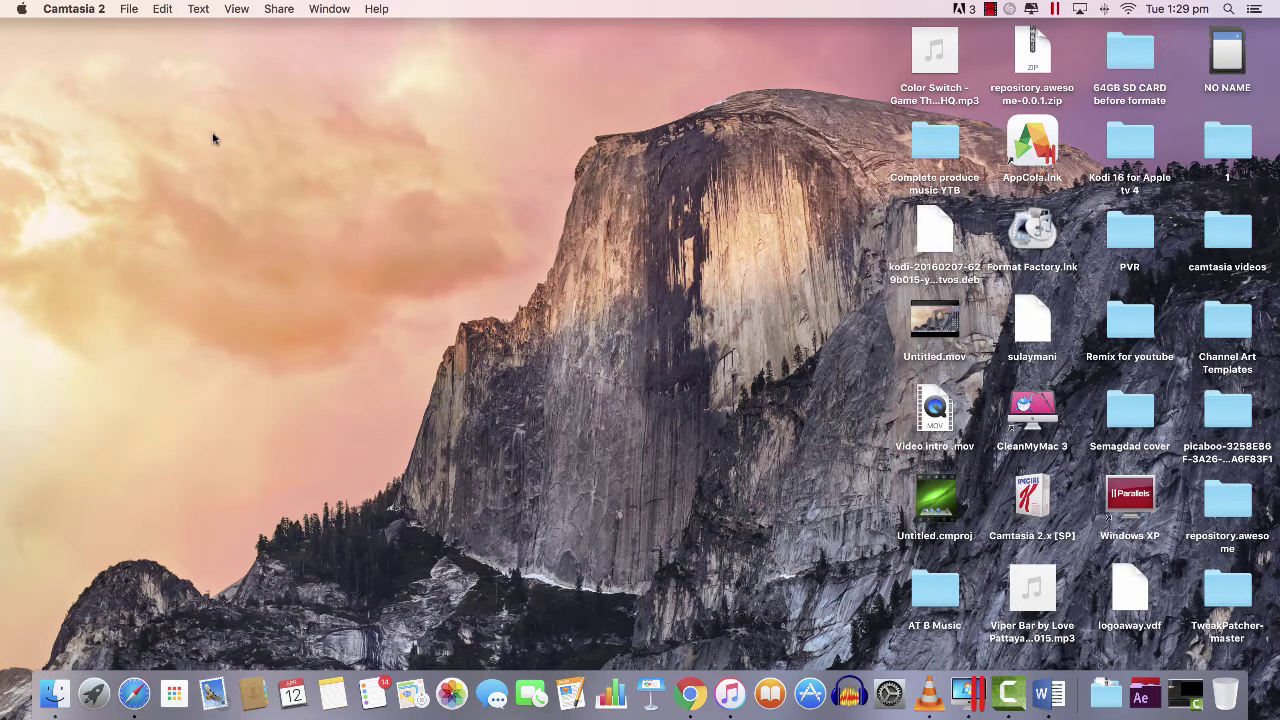
Launch Chrome, search Google for 'kodi', and open the 'Downloads | Kodi' result
left_click(690, 694)
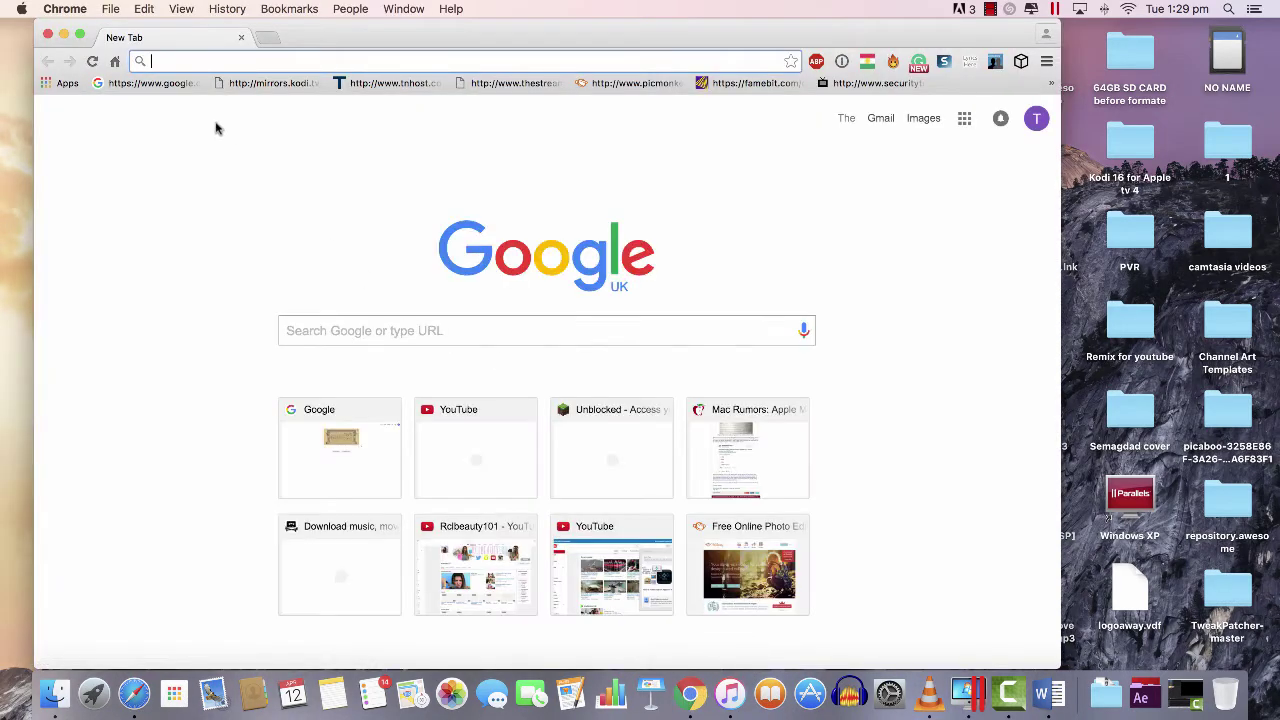
left_click(141, 86)
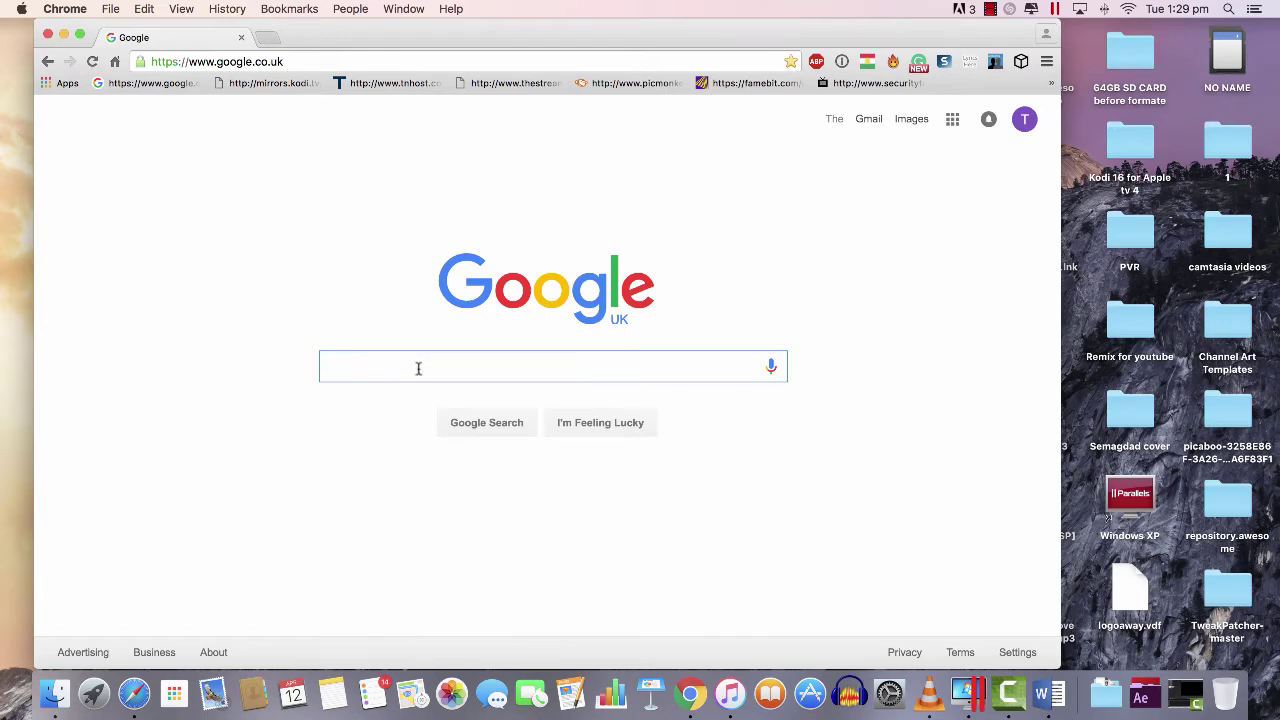
type("kodi")
key("Return")
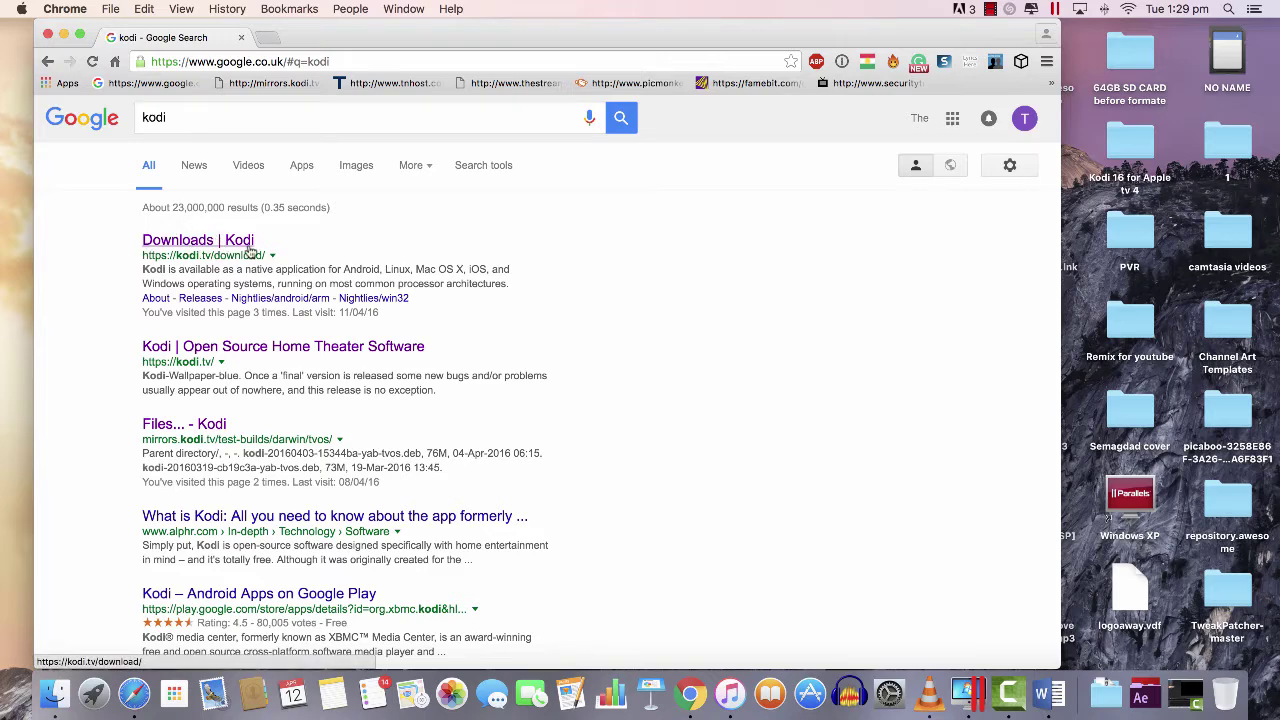
left_click(243, 248)
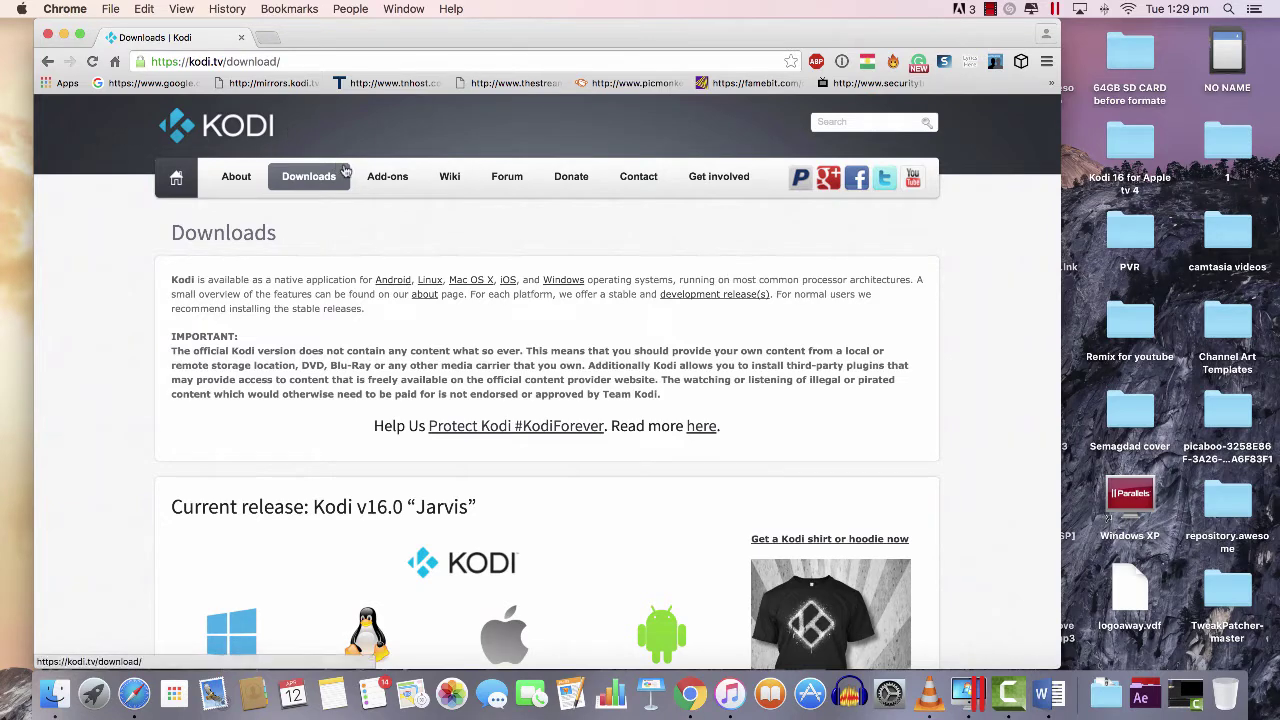
Scroll through kodi.tv/download's release, RC and nightly builds, ending at the Kodi v16.0 'Jarvis' section
scroll(505, 262, "down", 5)
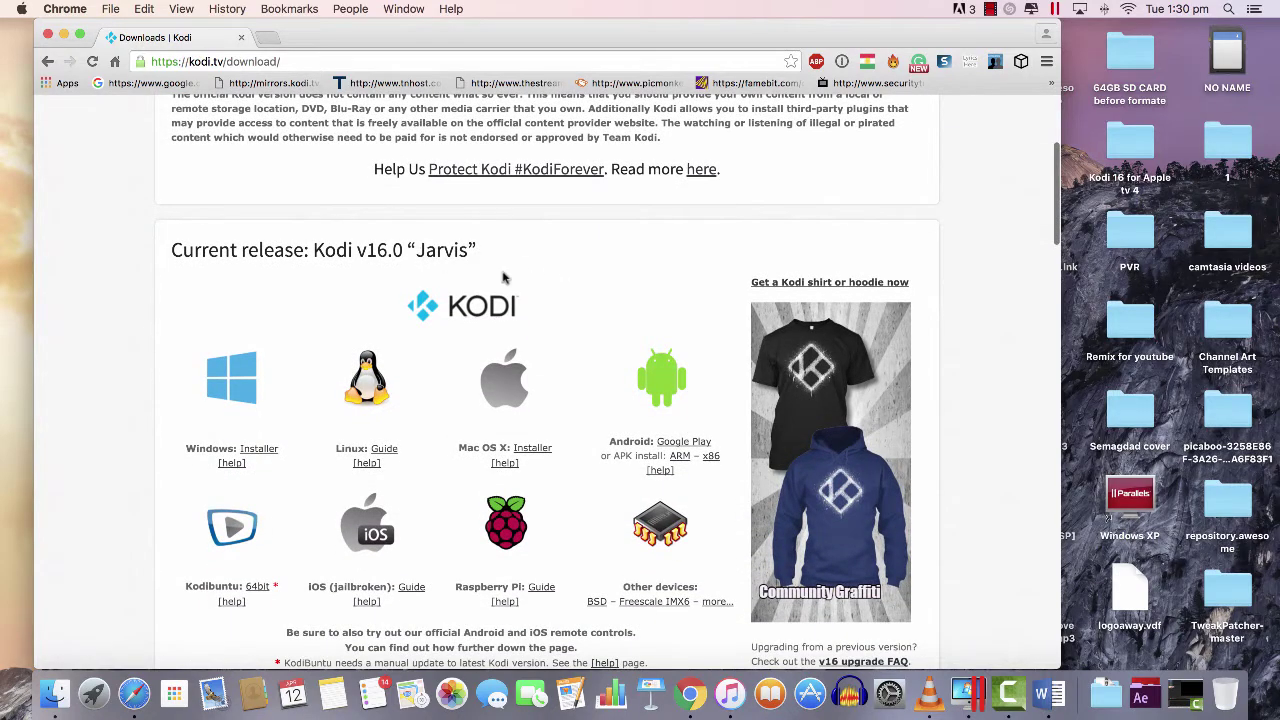
scroll(565, 282, "down", 6)
scroll(565, 282, "down", 4)
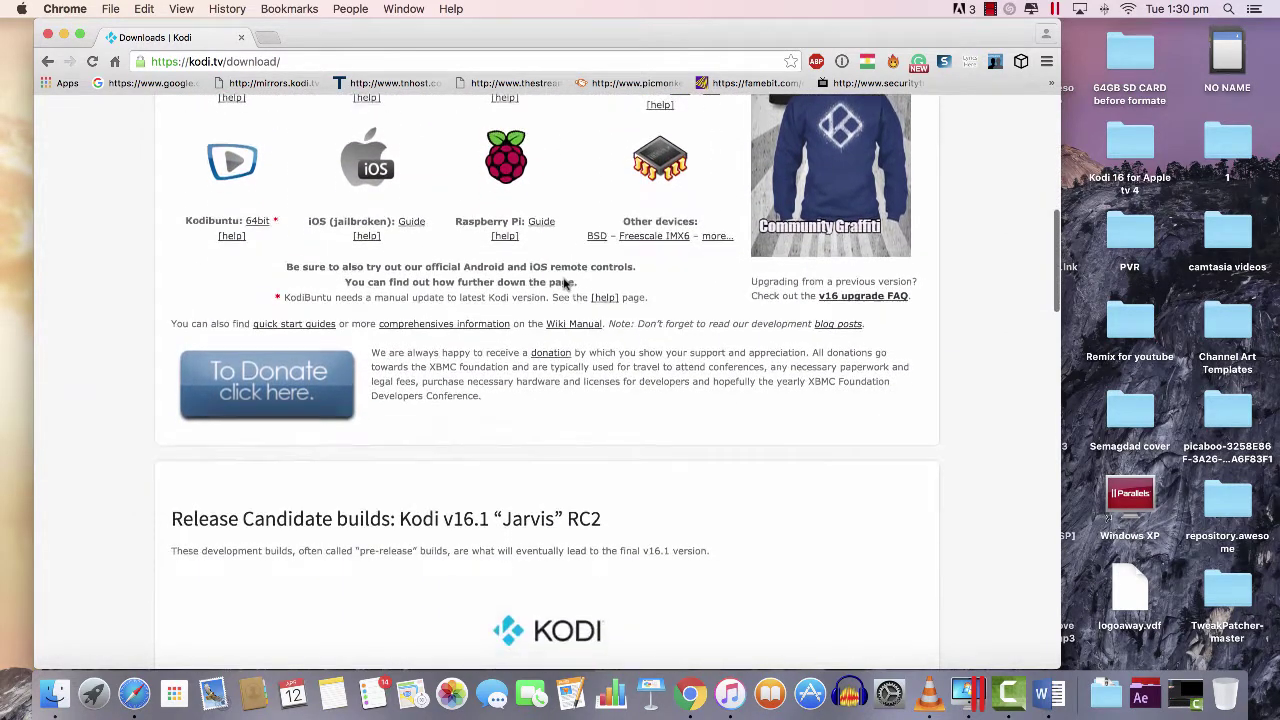
scroll(563, 280, "up", 10)
scroll(530, 278, "down", 5)
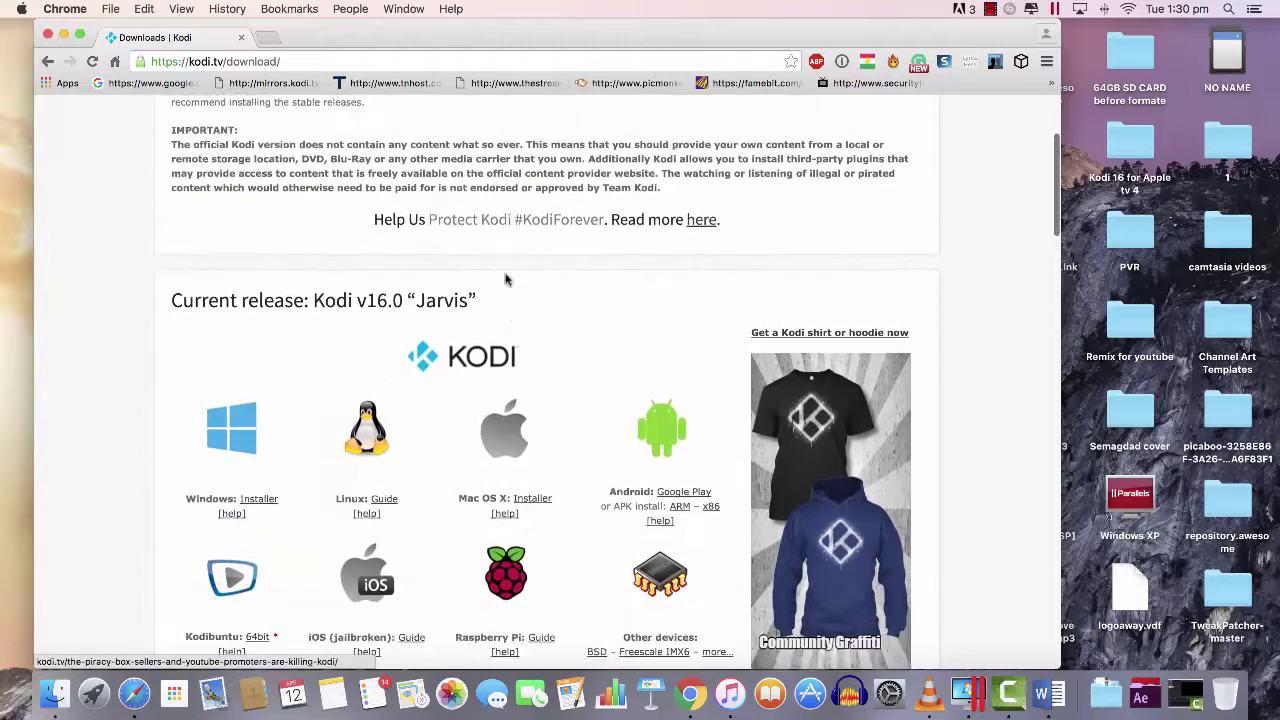
scroll(508, 277, "up", 4)
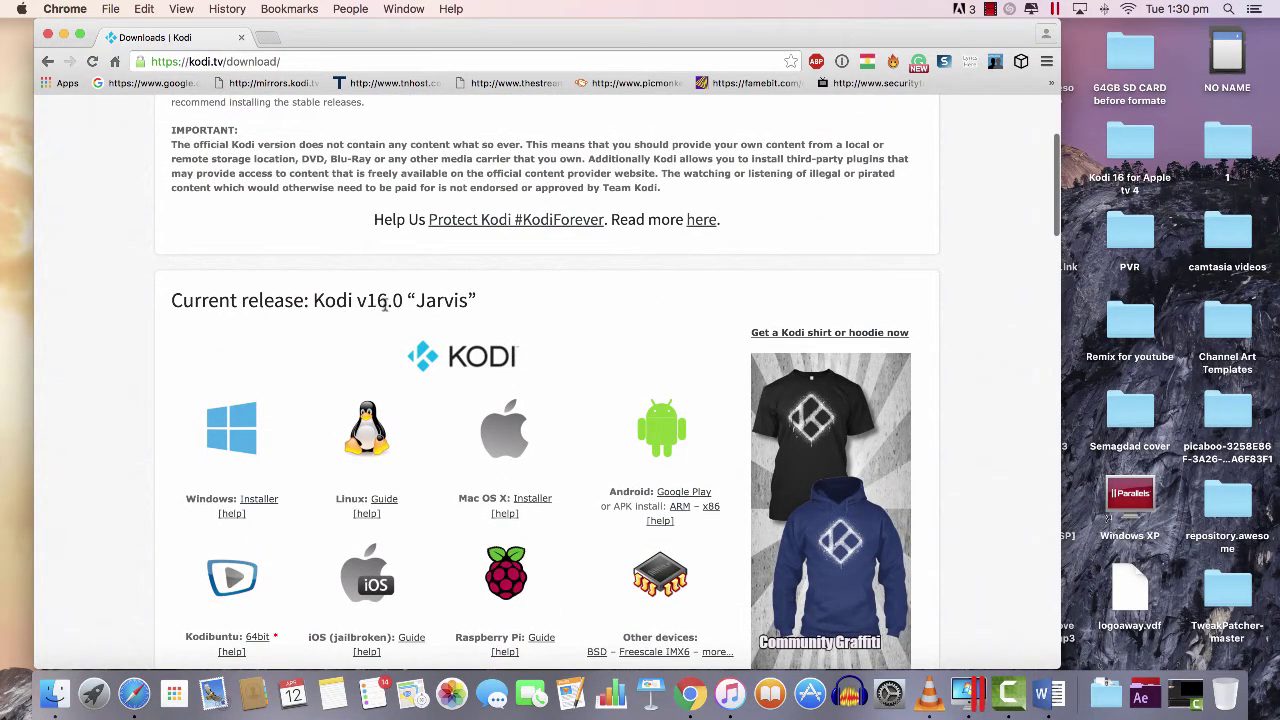
scroll(590, 312, "down", 2)
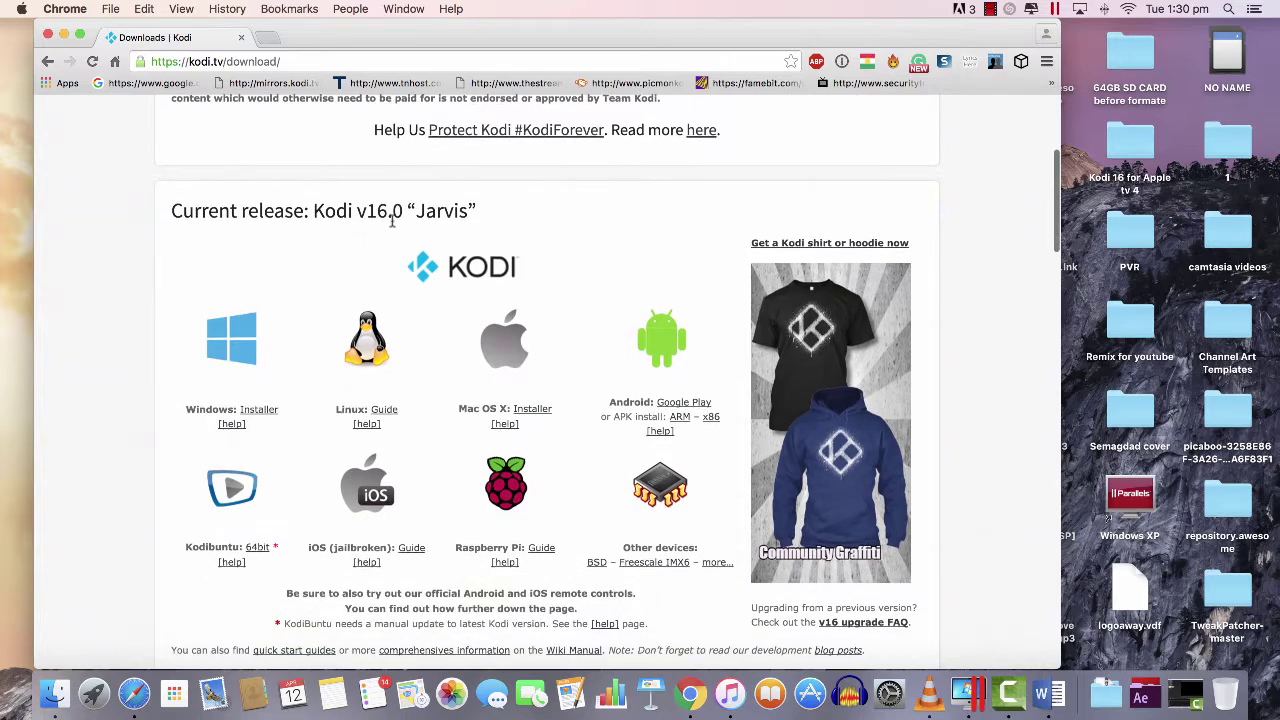
scroll(553, 275, "down", 5)
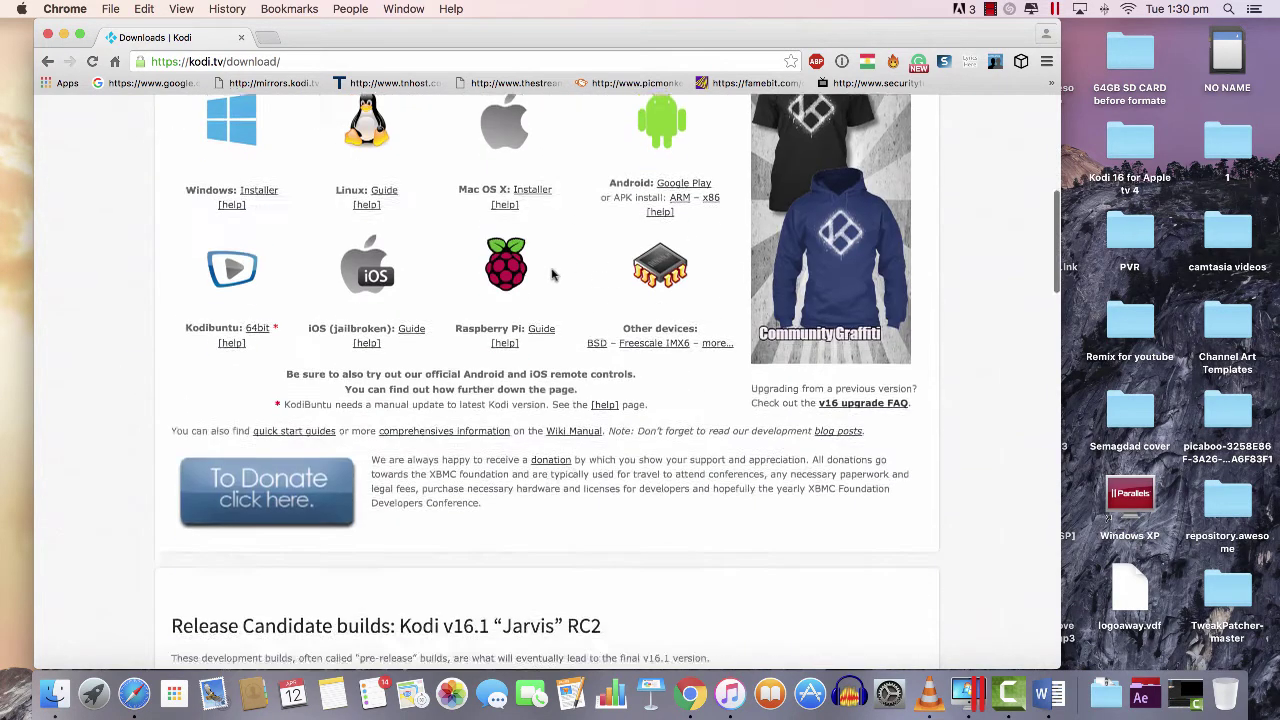
scroll(553, 275, "down", 10)
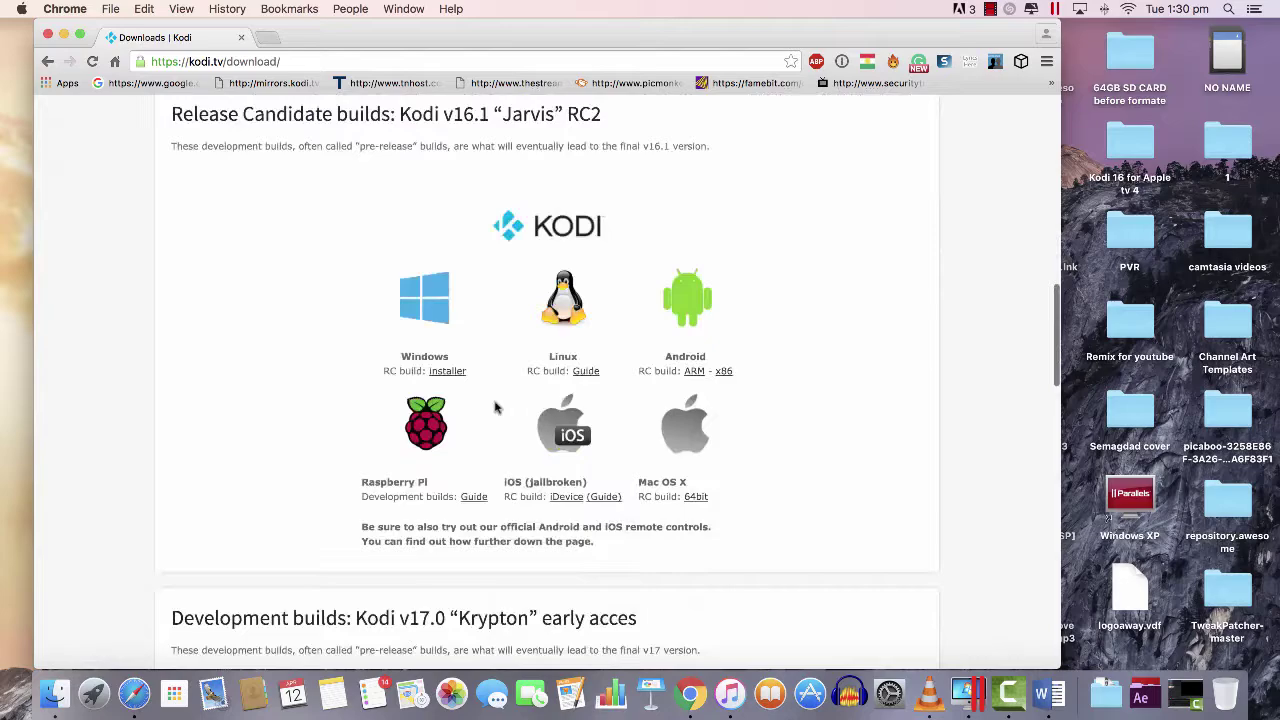
scroll(495, 407, "down", 9)
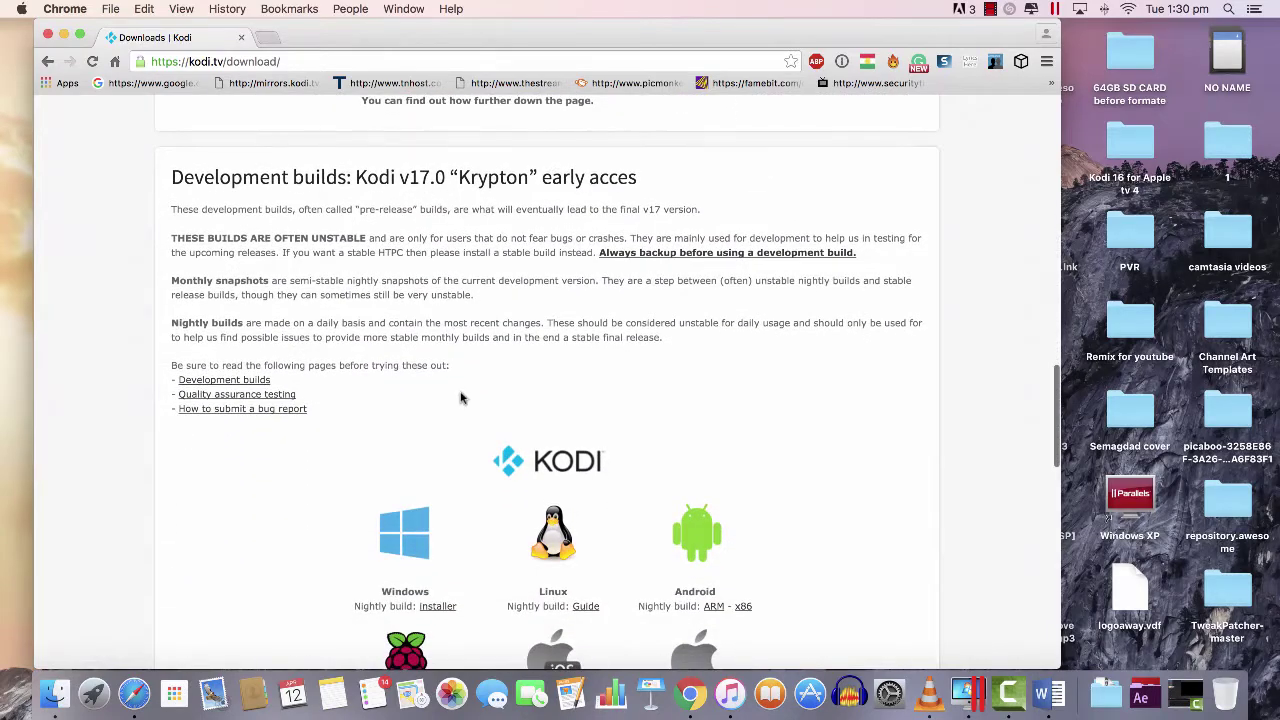
scroll(460, 398, "down", 7)
scroll(500, 395, "up", 6)
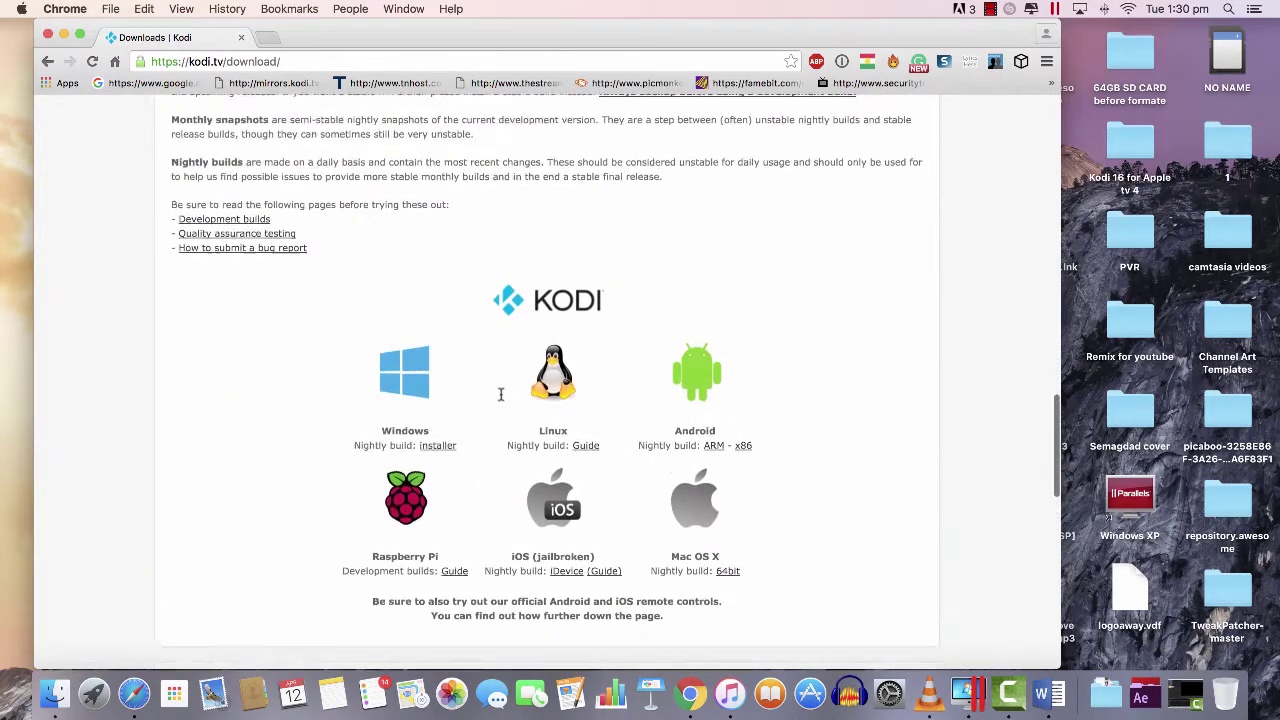
scroll(495, 390, "up", 6)
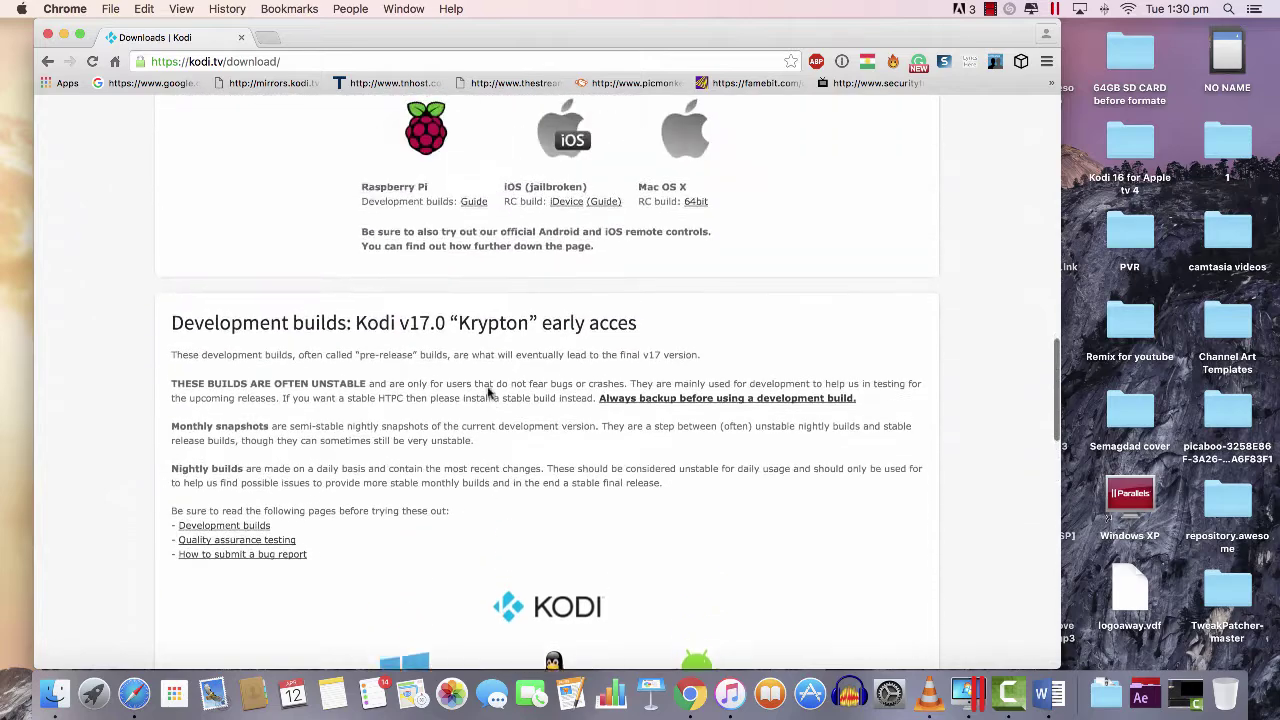
scroll(460, 435, "down", 10)
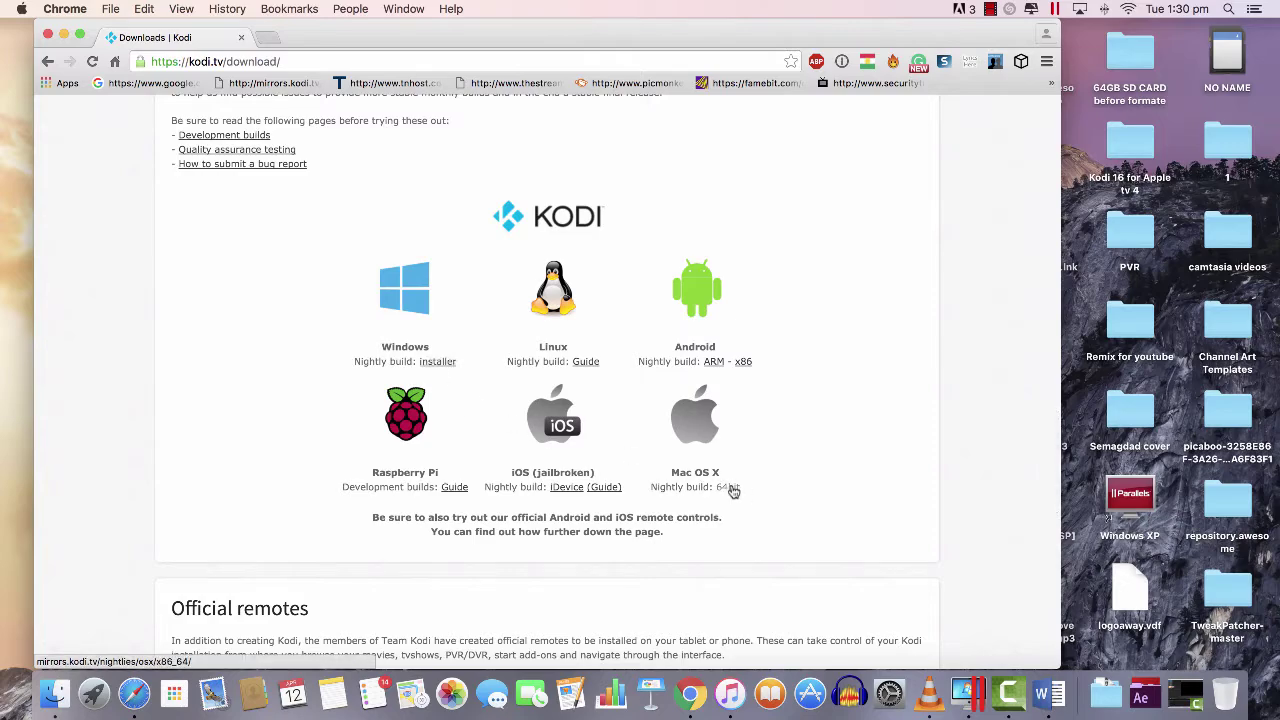
scroll(517, 274, "up", 10)
scroll(510, 281, "down", 5)
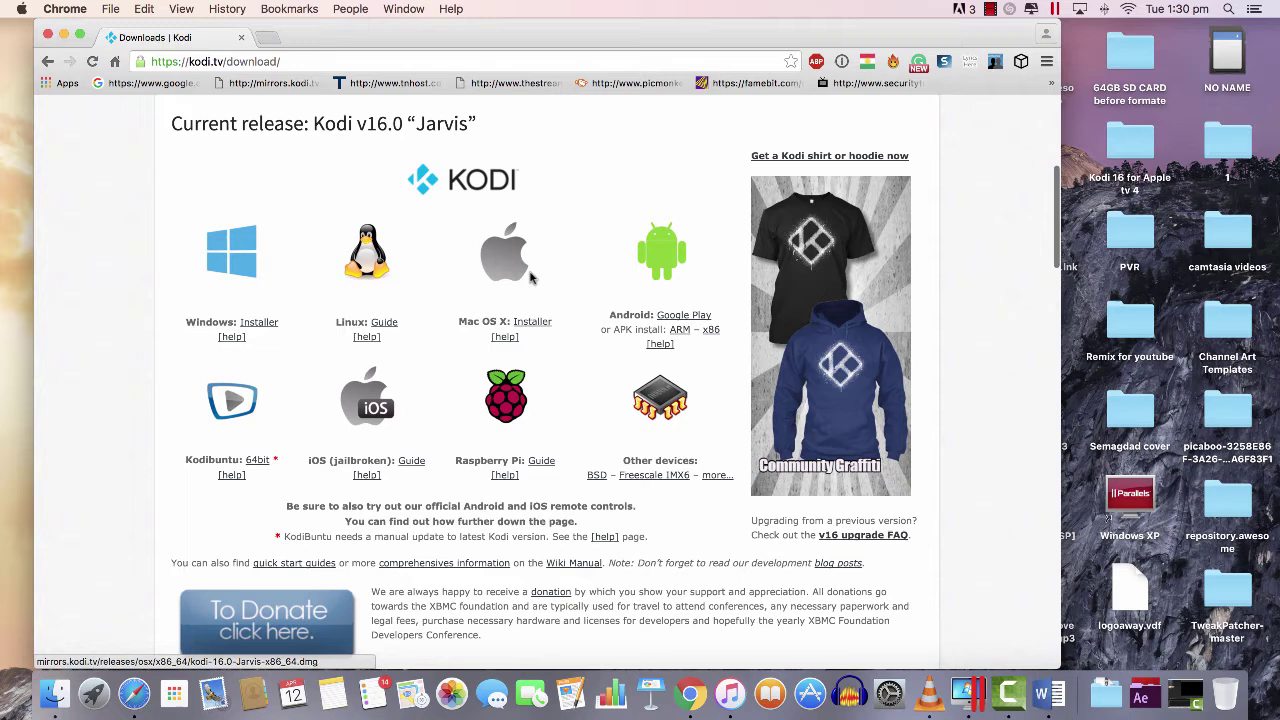
Download the Mac OS X installer kodi-16.0-Jarvis-x86_64.dmg, browsing Launchpad pages while it downloads
left_click(536, 324)
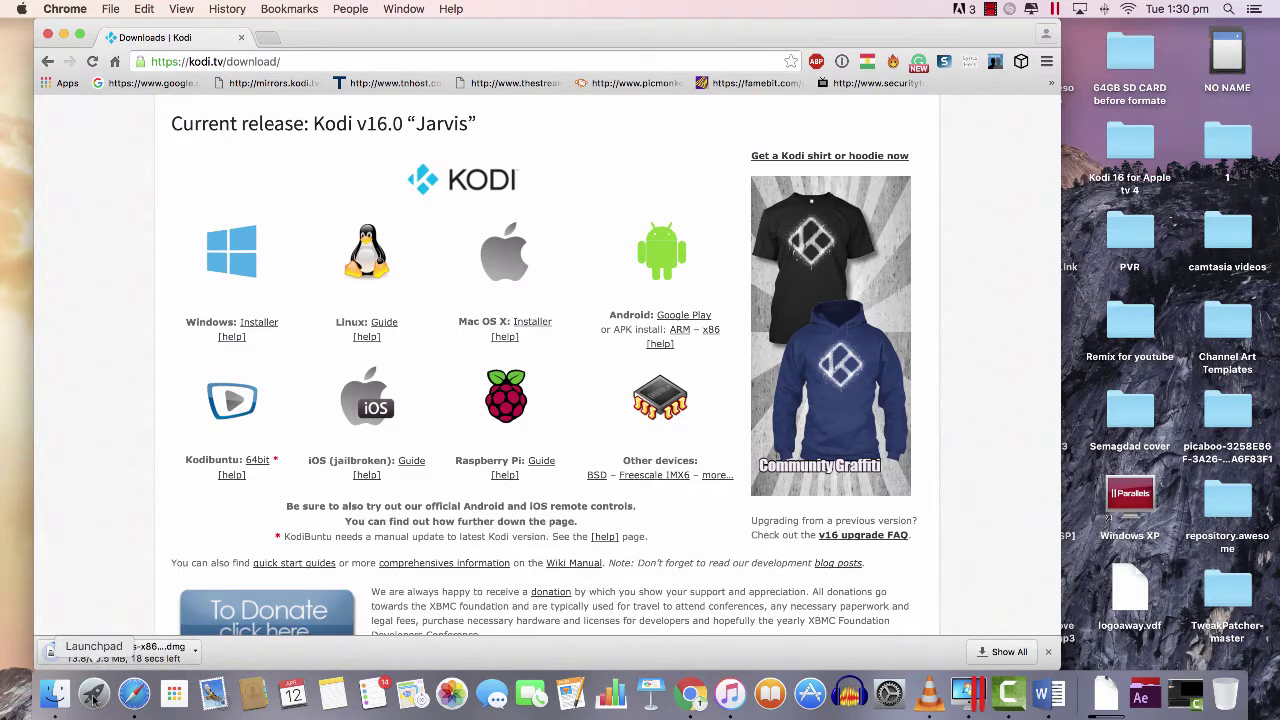
left_click(93, 694)
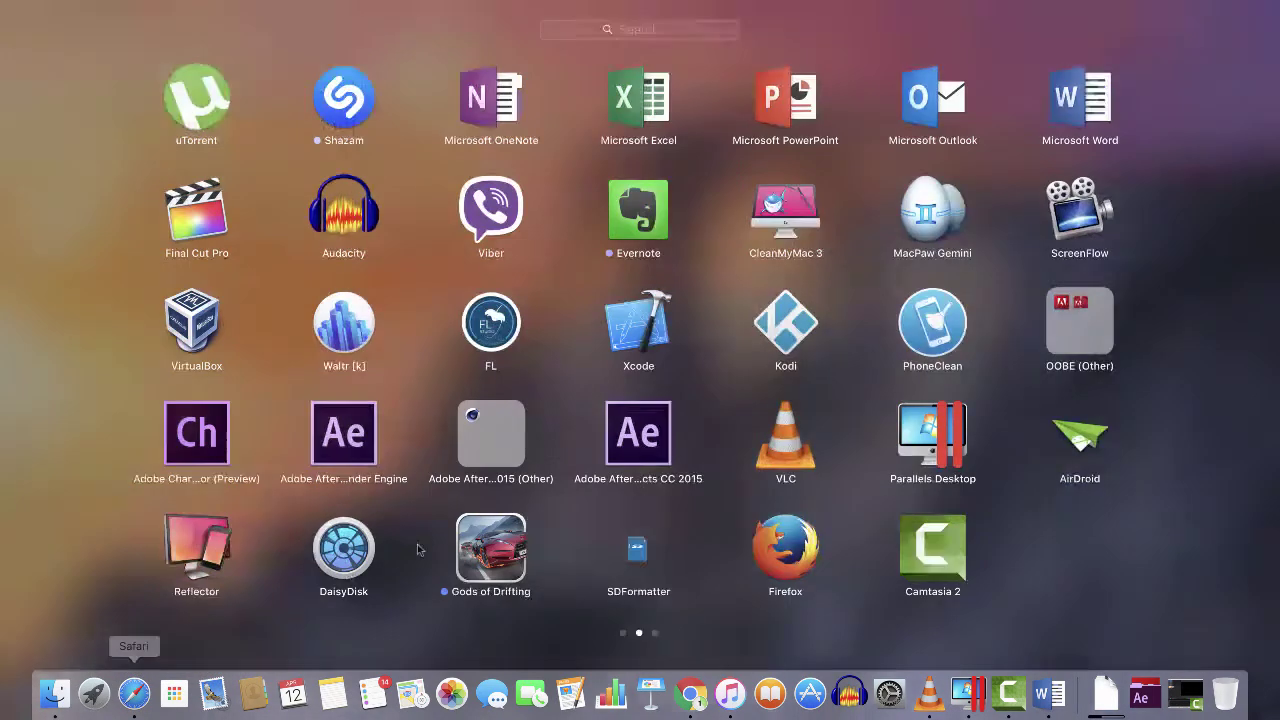
left_click_drag(1133, 388, 1192, 370)
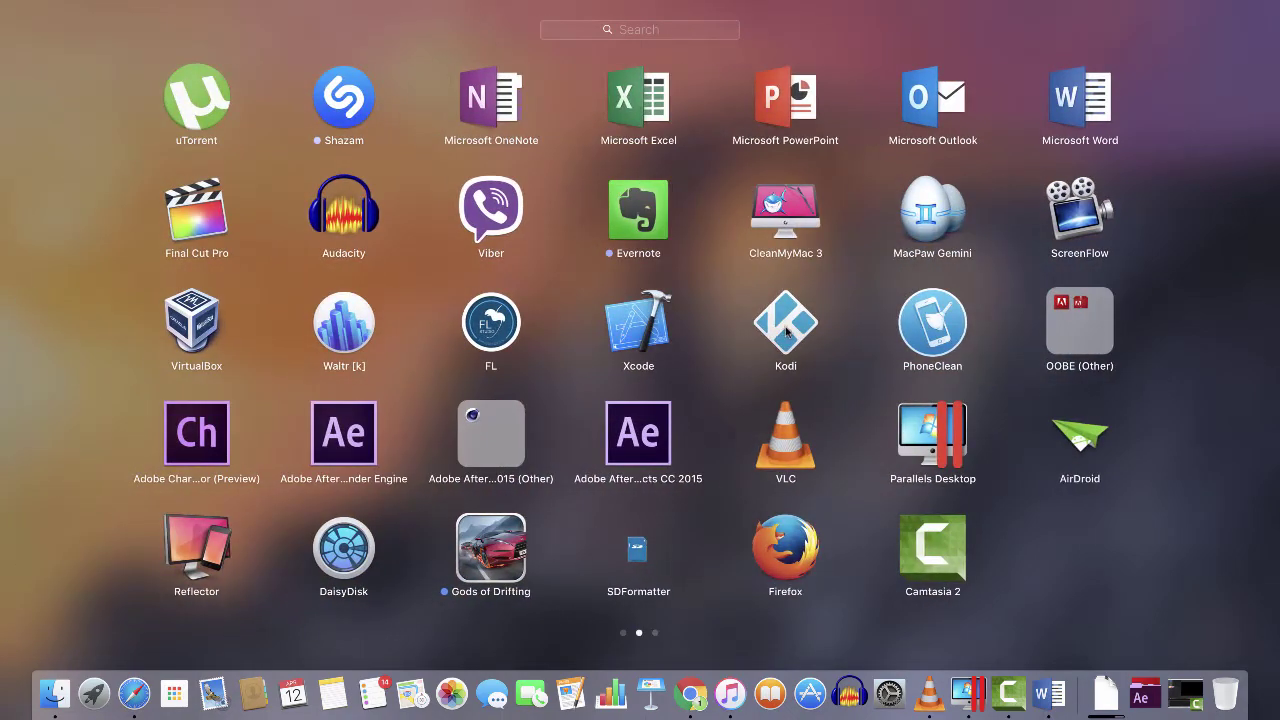
left_click(712, 645)
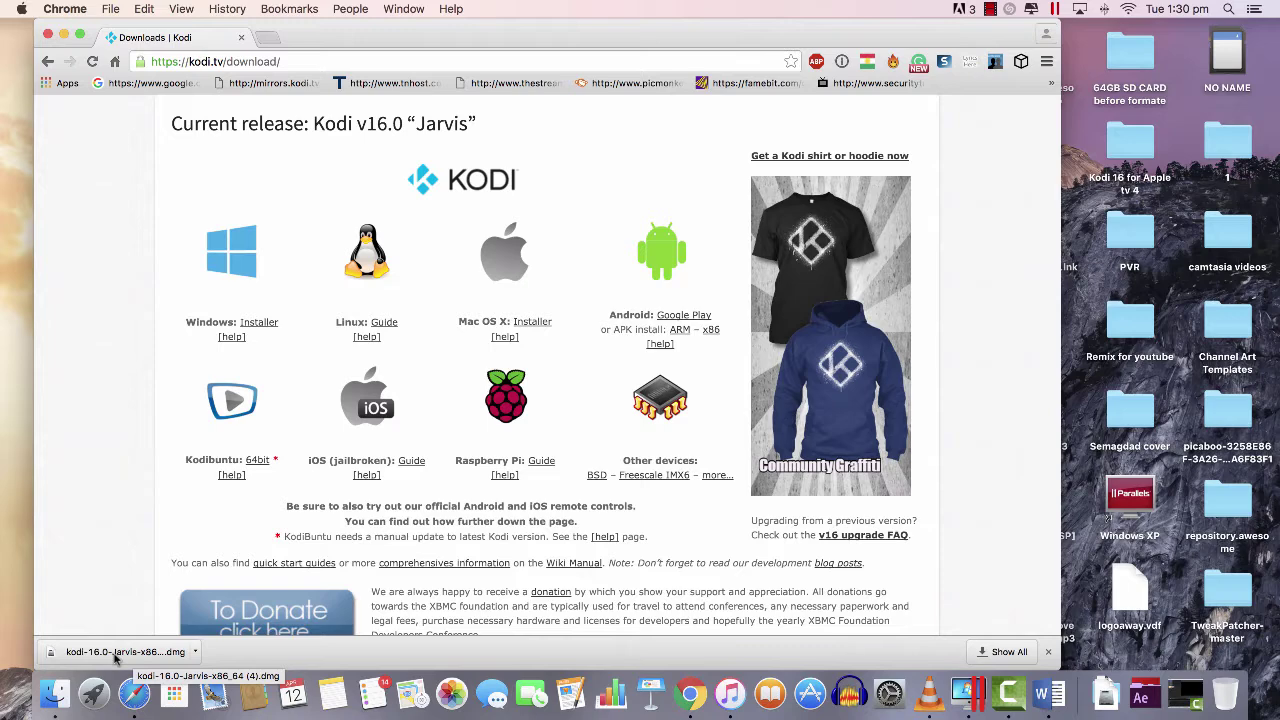
Open the Kodi .dmg, drag Kodi.app onto Applications replacing the old copy, then close the installer window
left_click(115, 652)
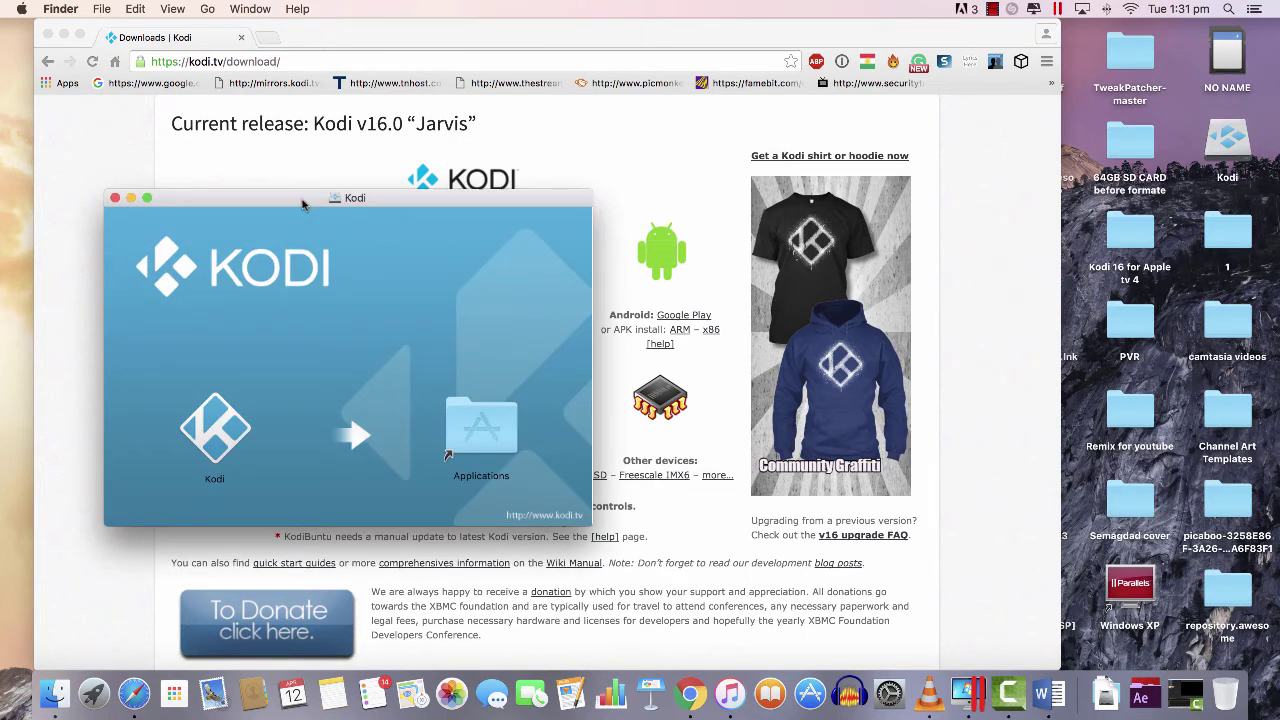
left_click_drag(303, 204, 578, 134)
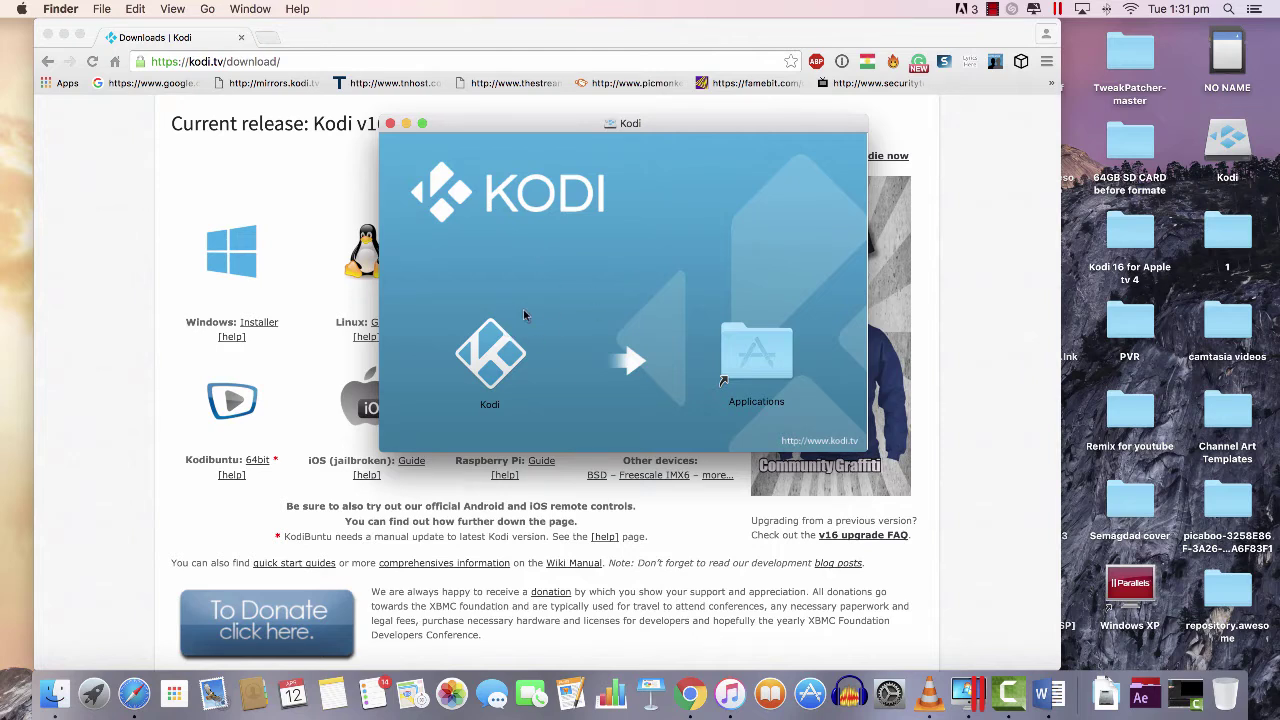
left_click(487, 365)
mouse_move(487, 365)
left_mouse_down()
mouse_move(745, 358)
mouse_move(500, 330)
mouse_move(415, 357)
mouse_move(484, 350)
left_mouse_up()
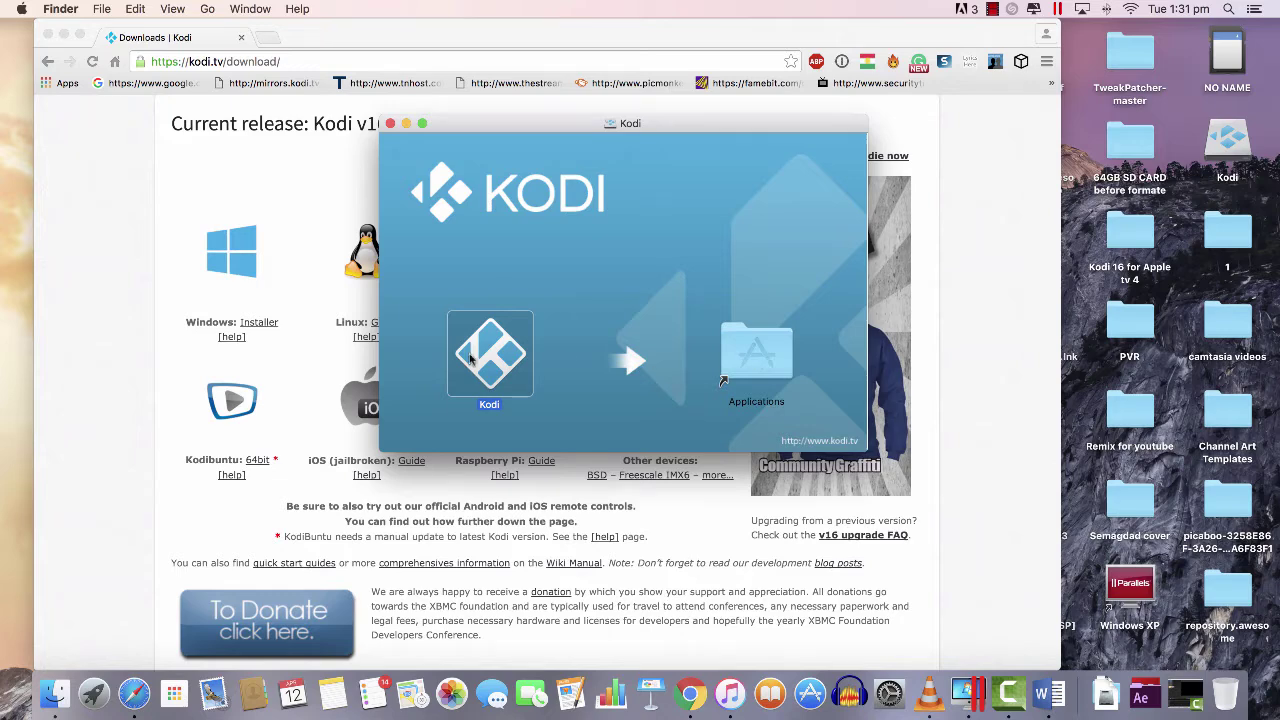
left_click_drag(489, 357, 722, 355)
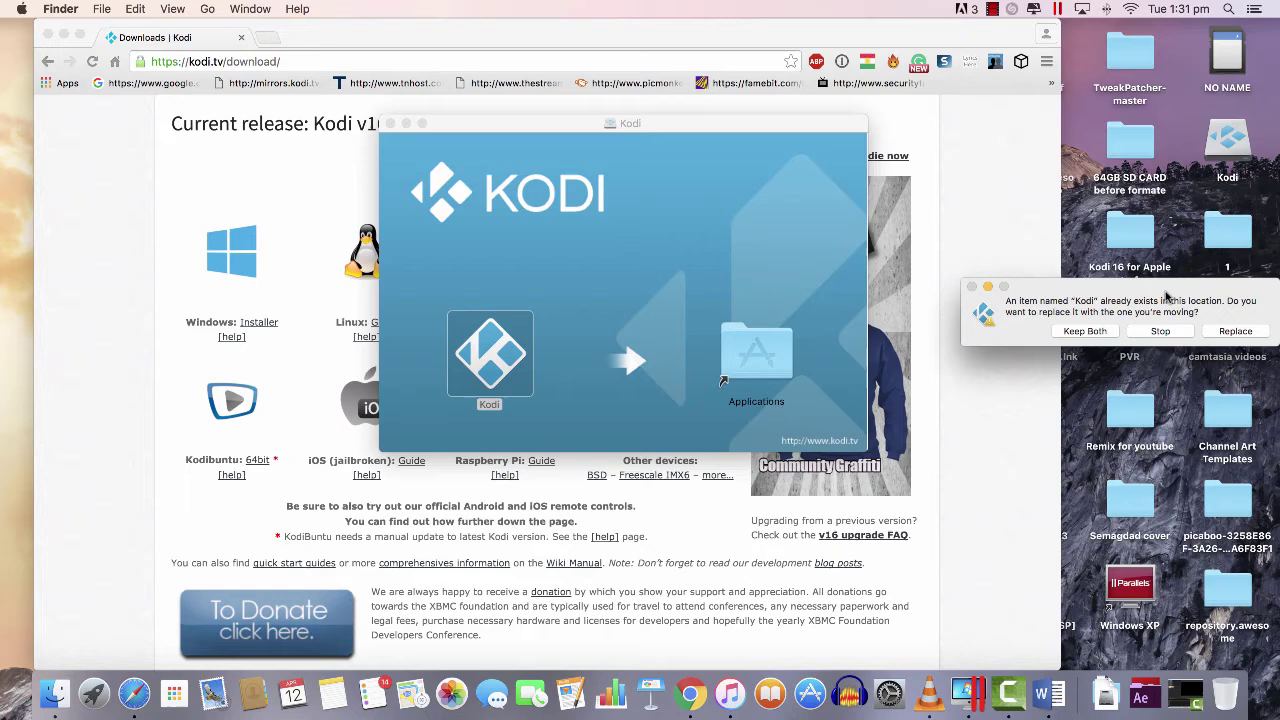
left_click_drag(1166, 296, 722, 276)
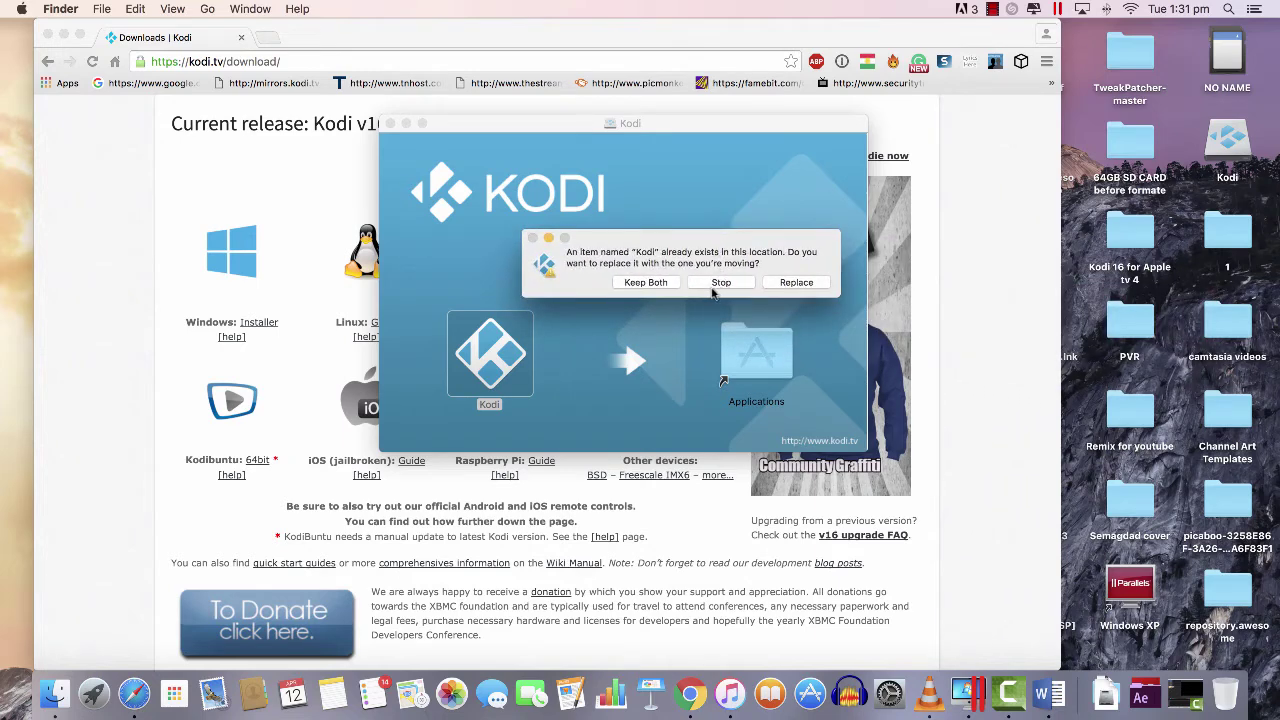
left_click(648, 285)
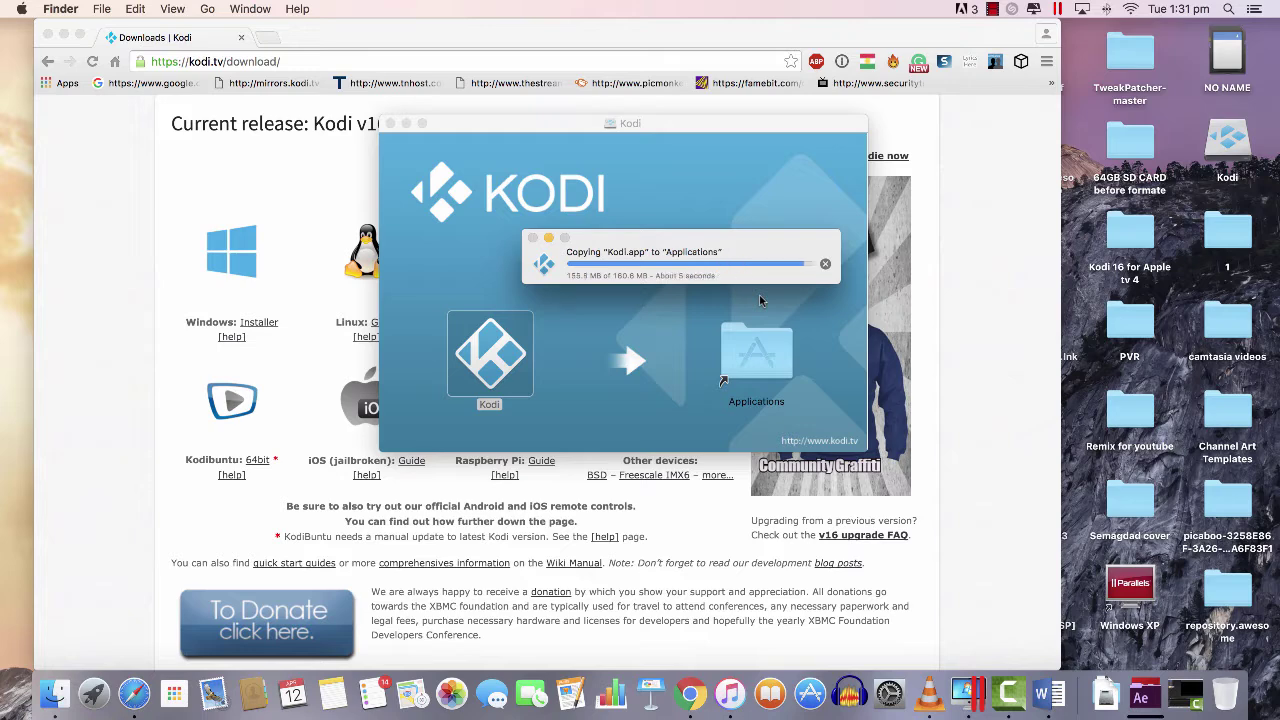
left_click(389, 123)
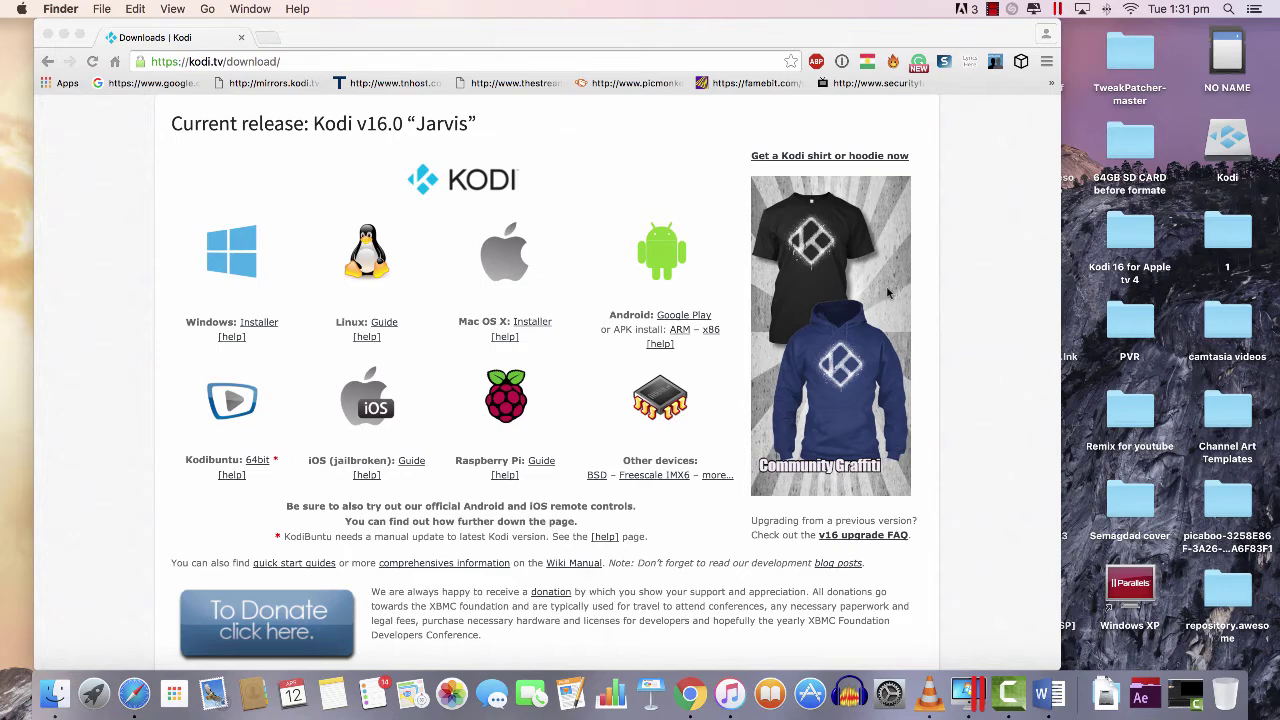
Open the Applications folder from the Dock stack and launch Kodi from it
left_click_drag(879, 42, 845, 42)
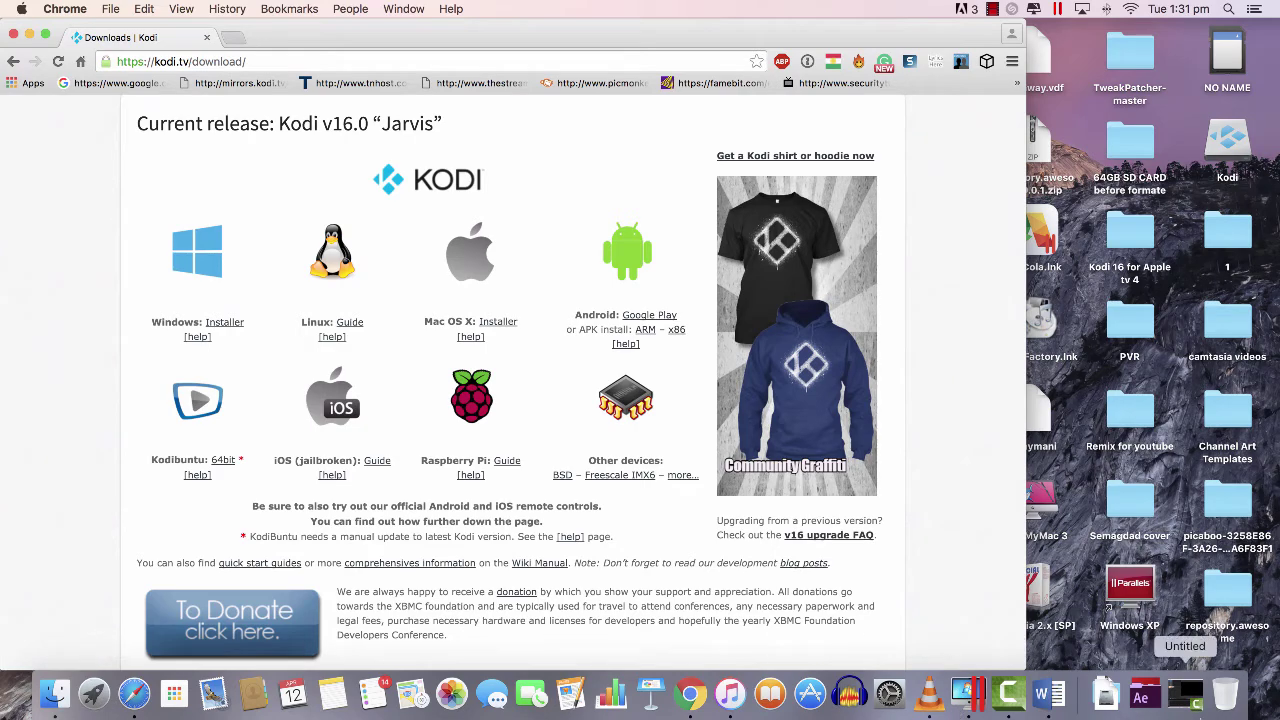
left_click(1145, 694)
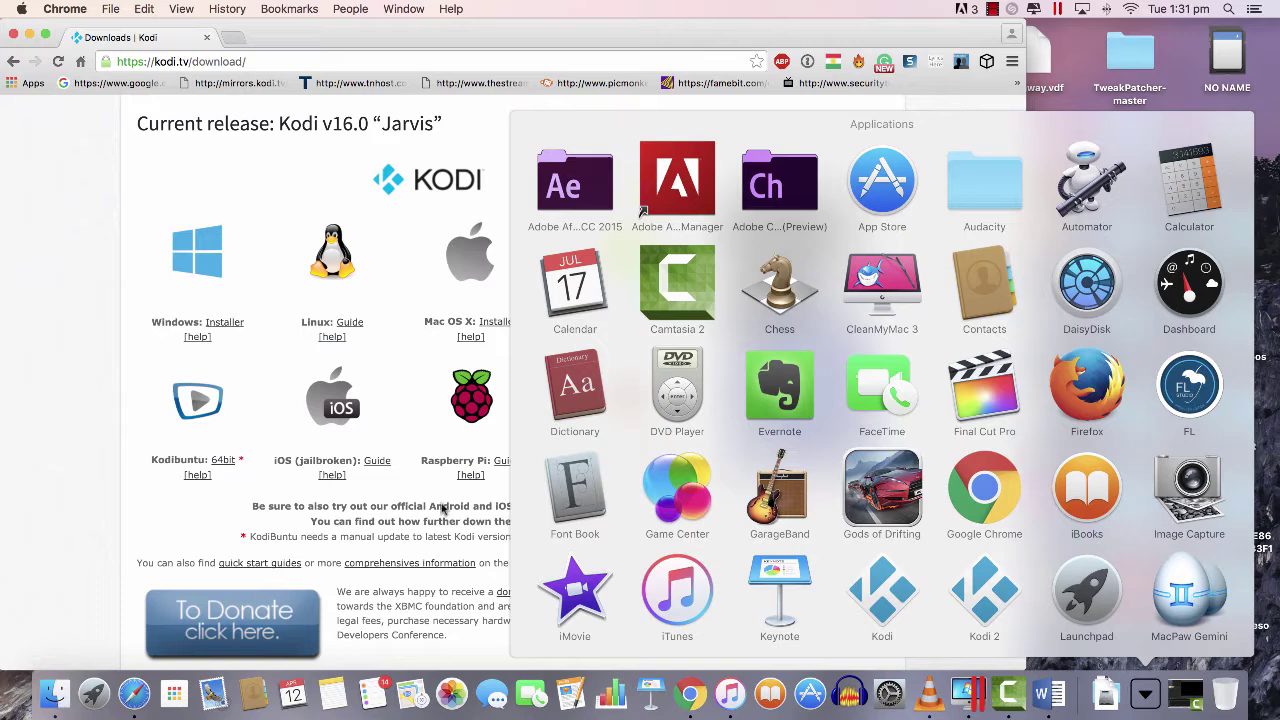
left_click(882, 124)
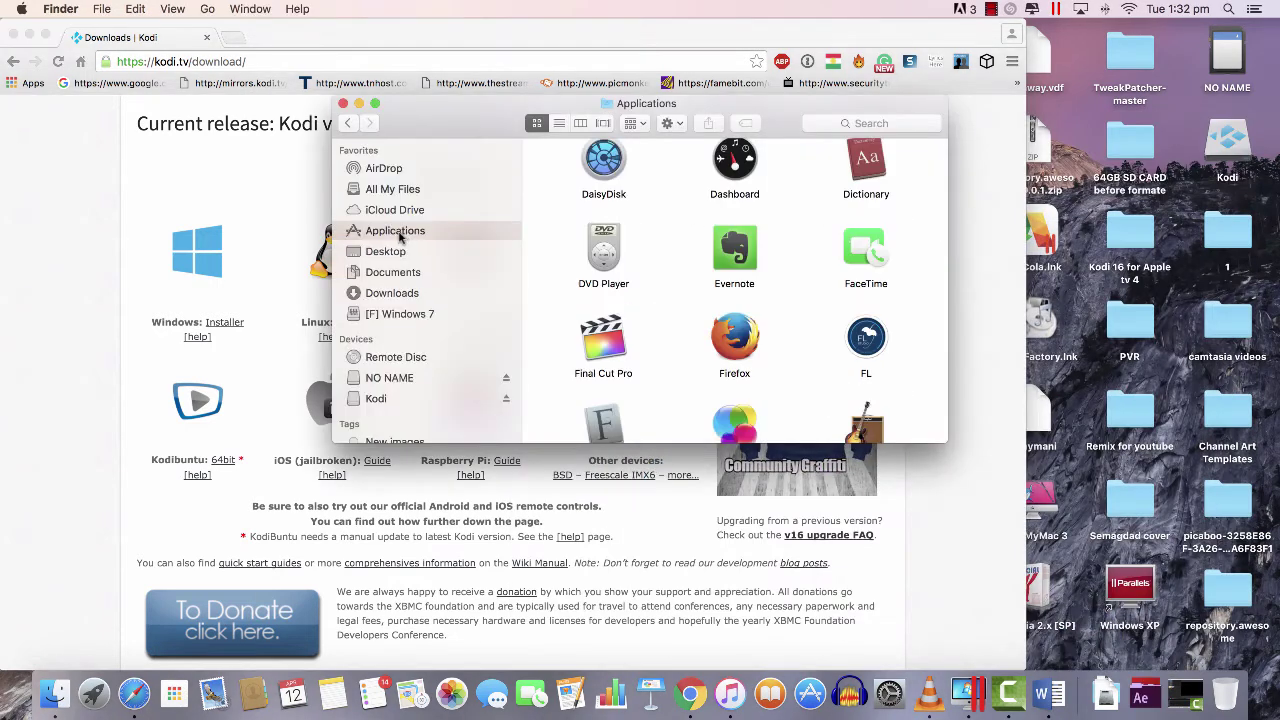
scroll(706, 265, "down", 5)
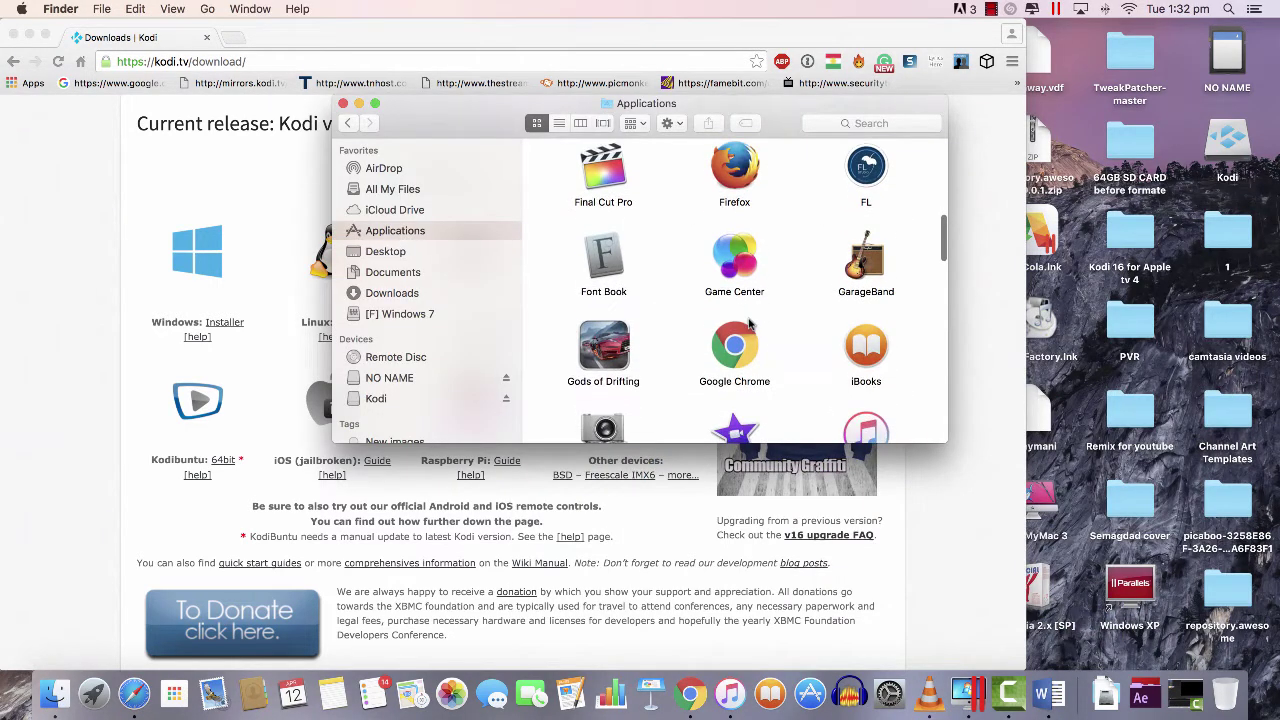
scroll(748, 325, "down", 3)
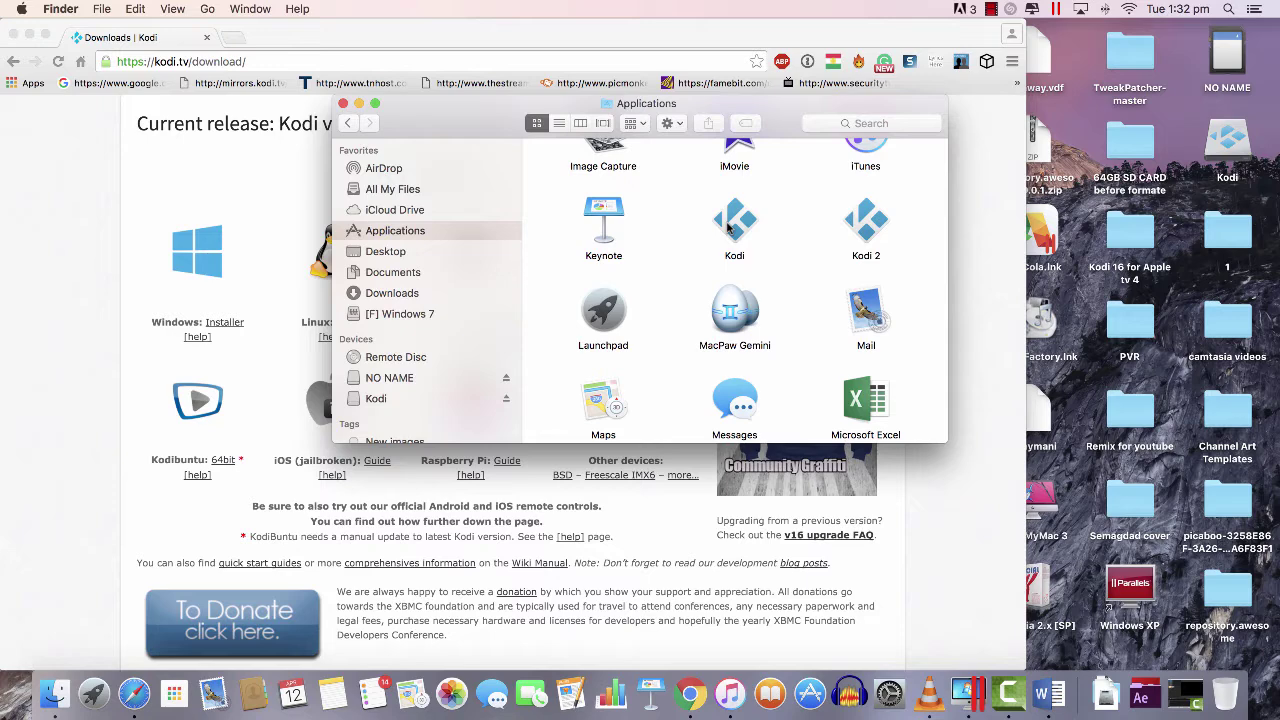
scroll(728, 228, "down", 1)
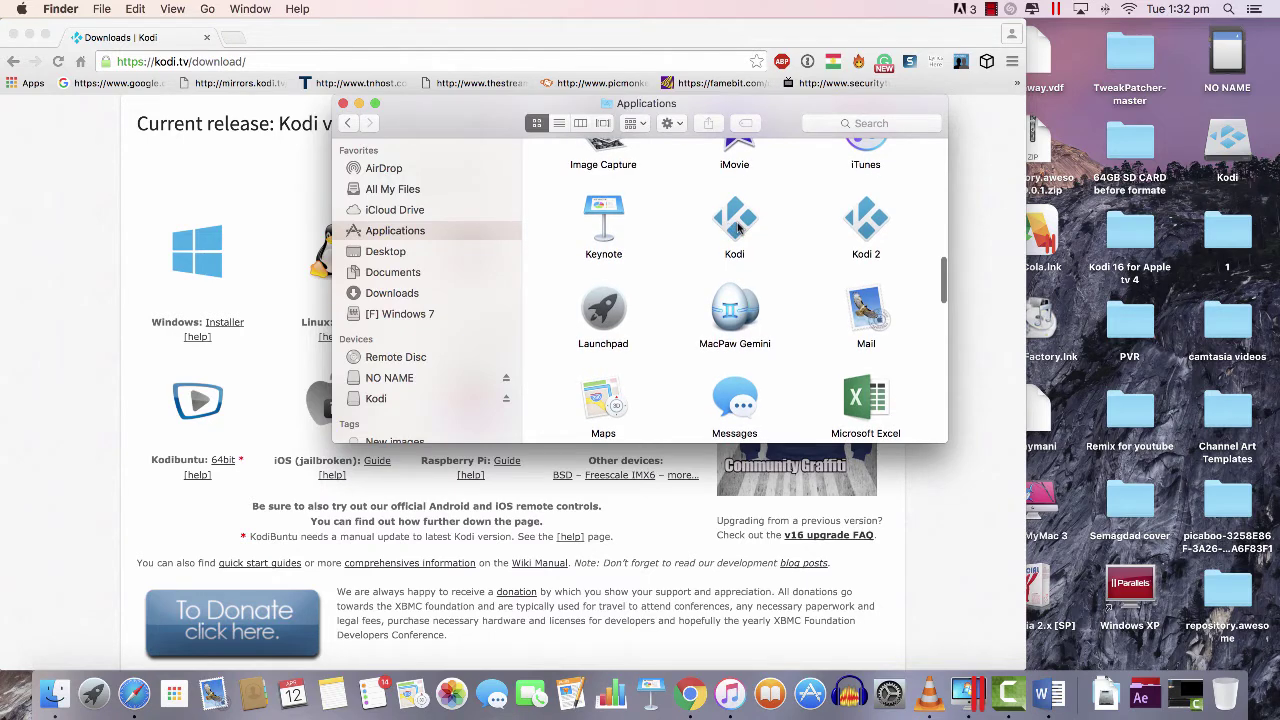
double_click(734, 228)
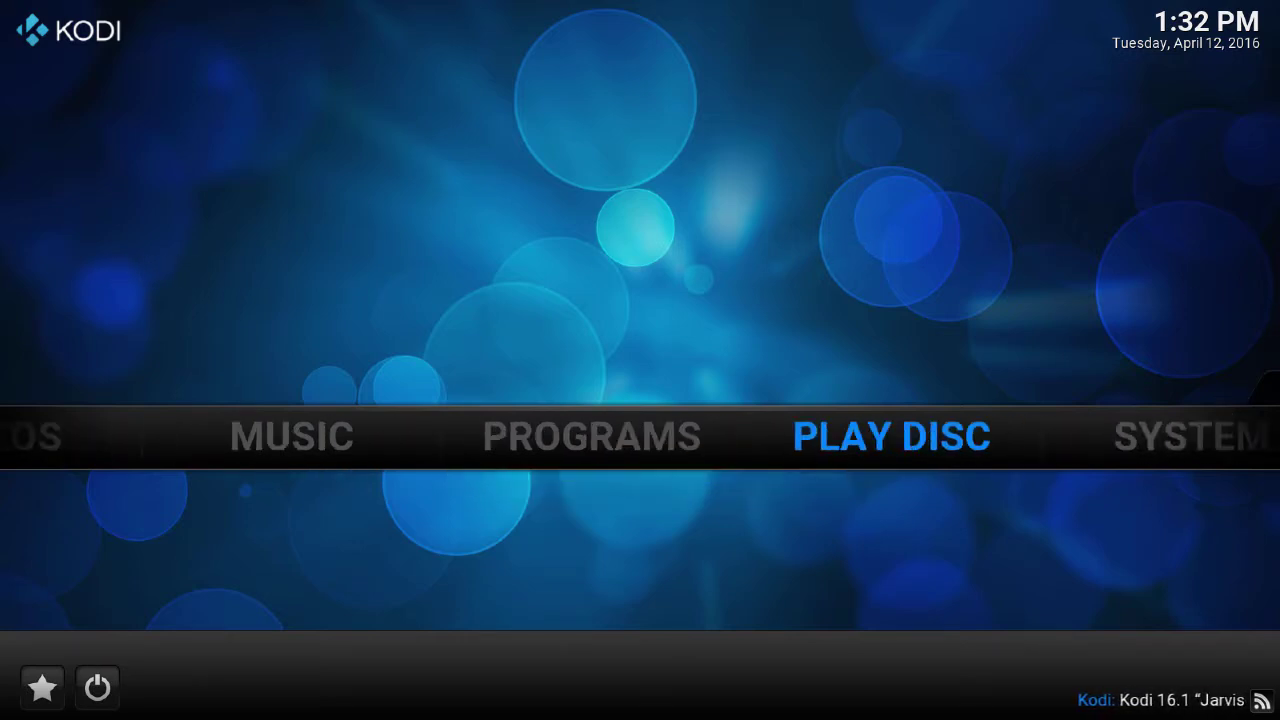
Look over Kodi's home menu sections and bring up the power menu
mouse_move(949, 443)
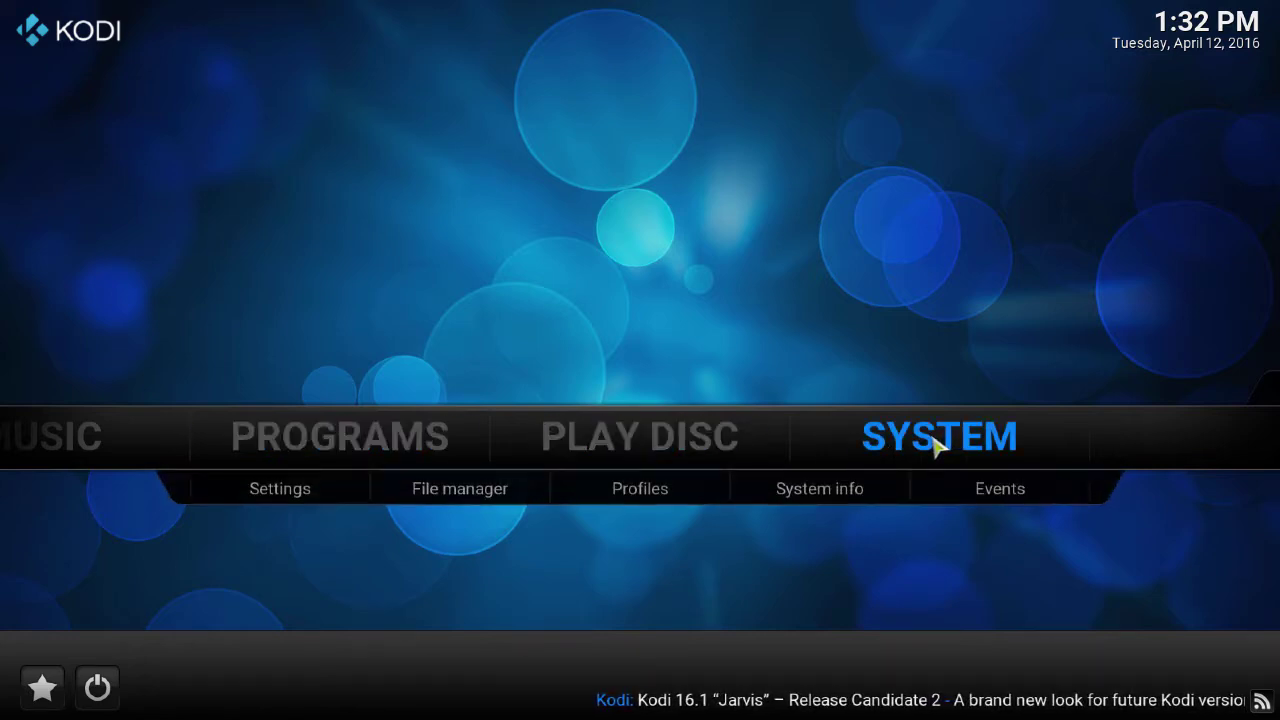
mouse_move(105, 452)
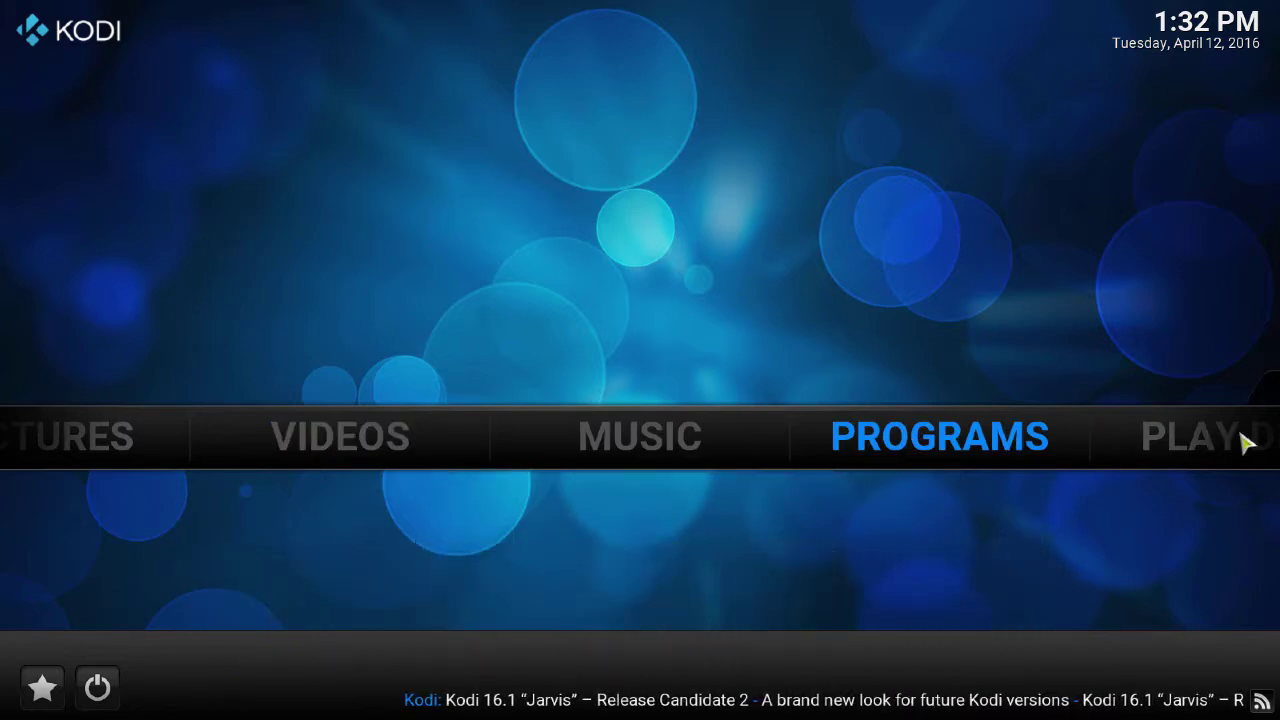
mouse_move(1131, 460)
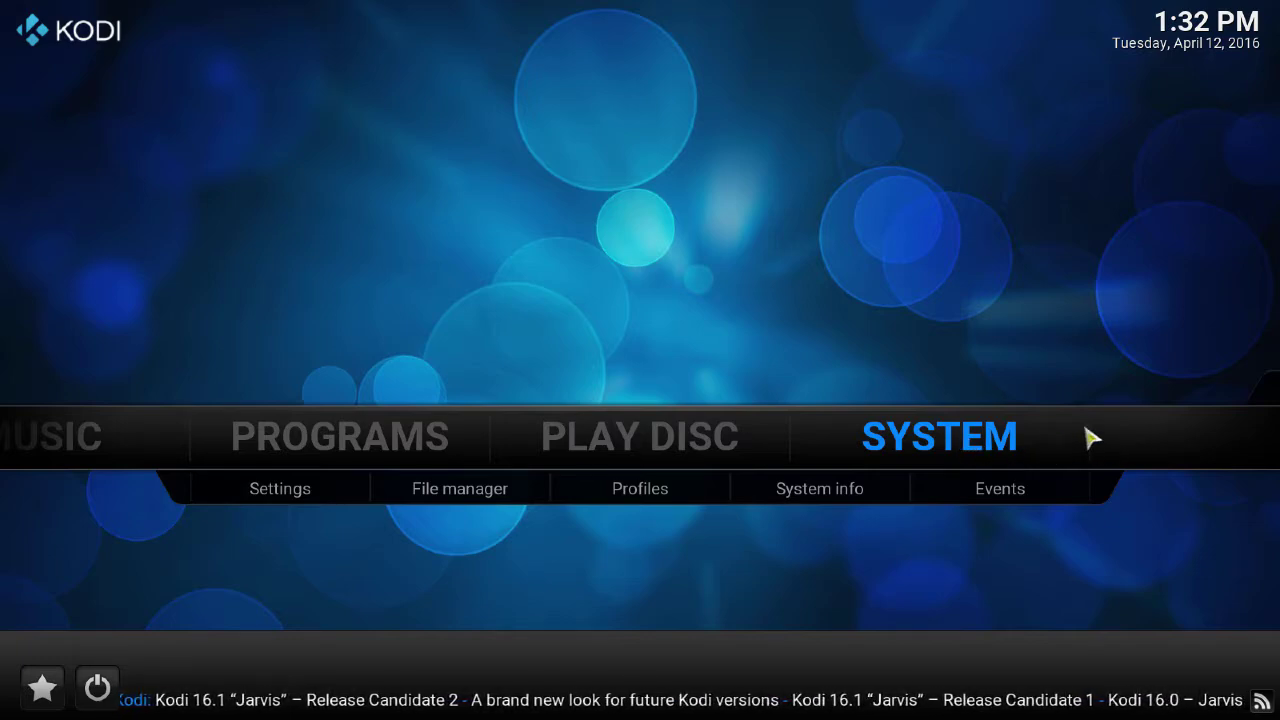
left_click(97, 687)
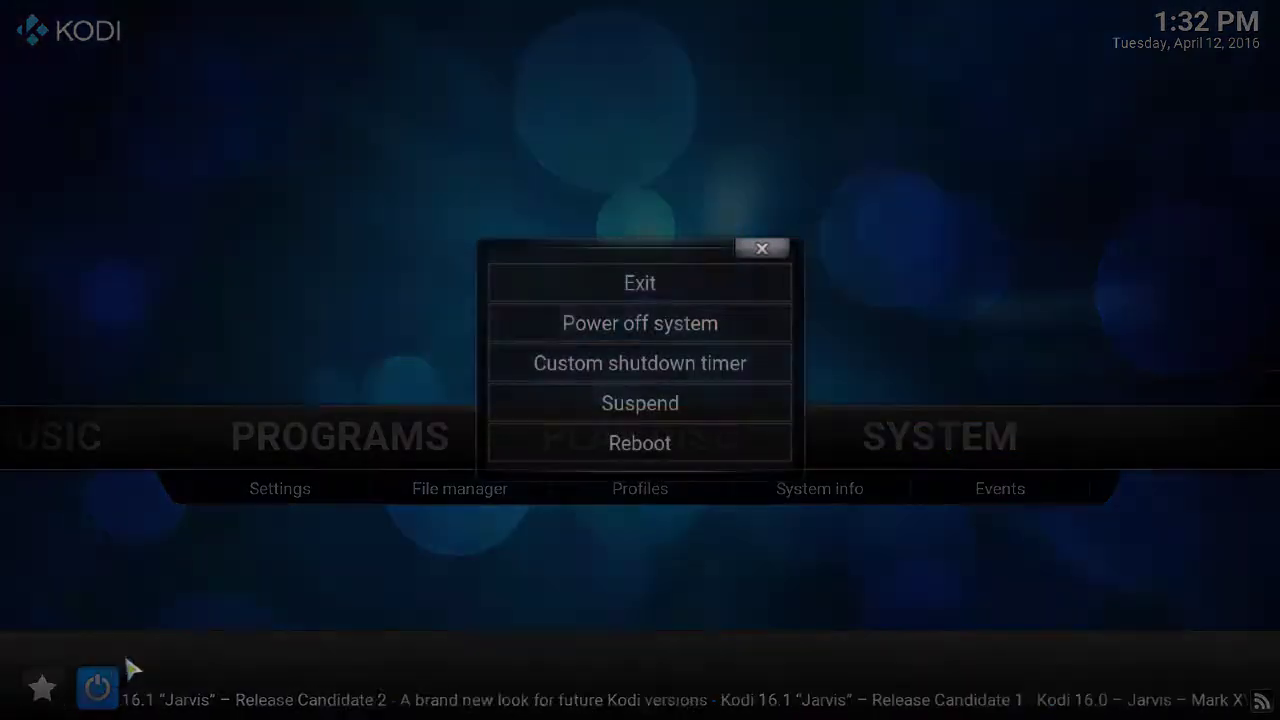
Exit Kodi, then close the Applications window and the Chrome window
left_click(664, 289)
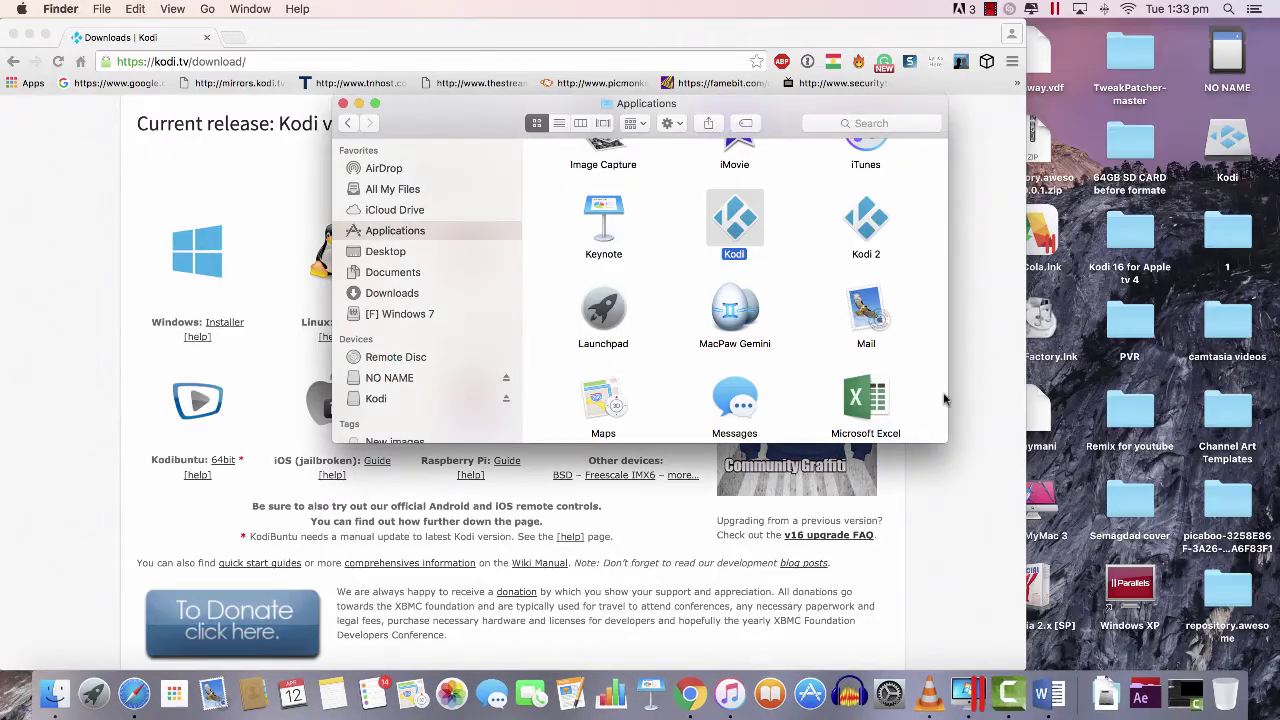
left_click(342, 104)
scroll(561, 295, "down", 3)
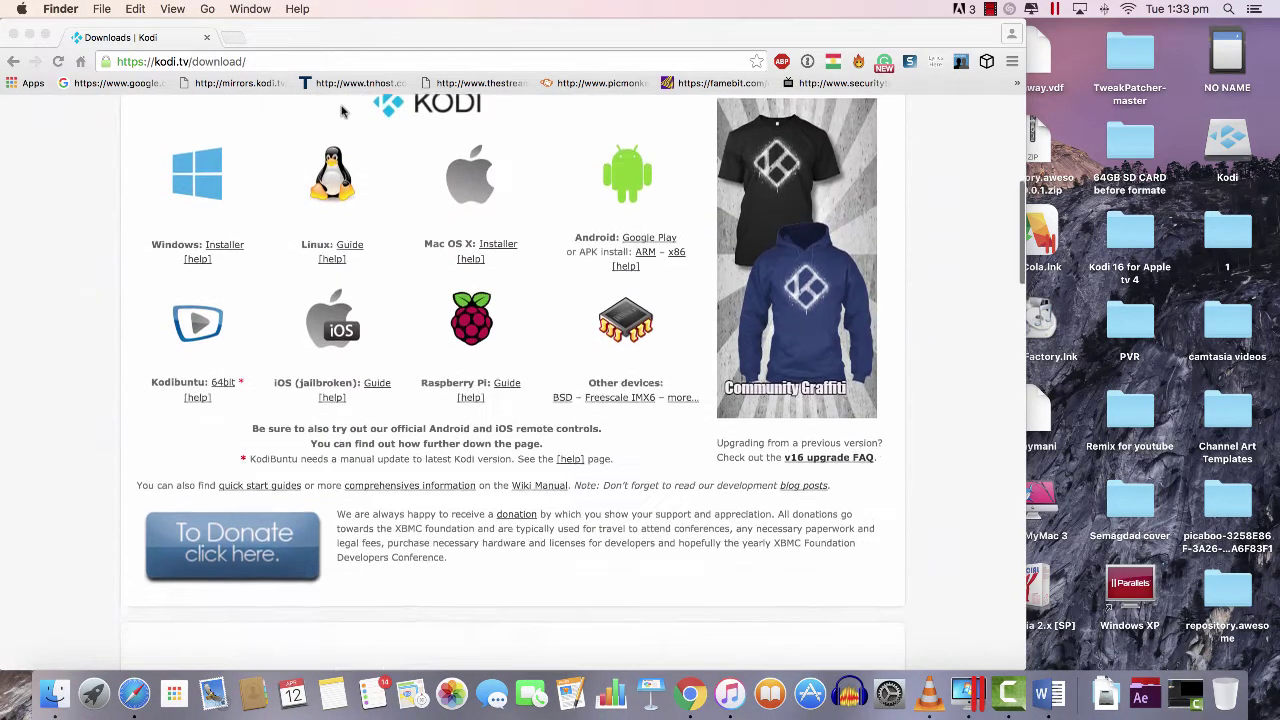
scroll(561, 295, "up", 10)
scroll(561, 295, "down", 1)
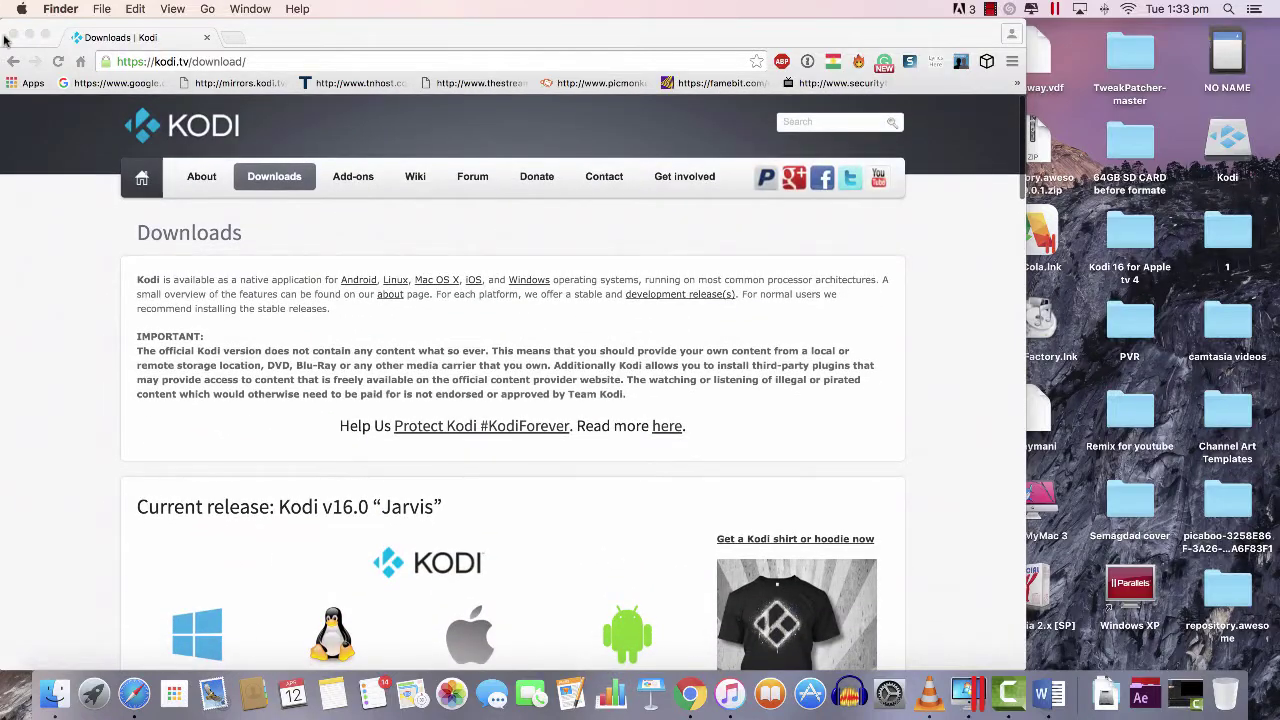
left_click(14, 36)
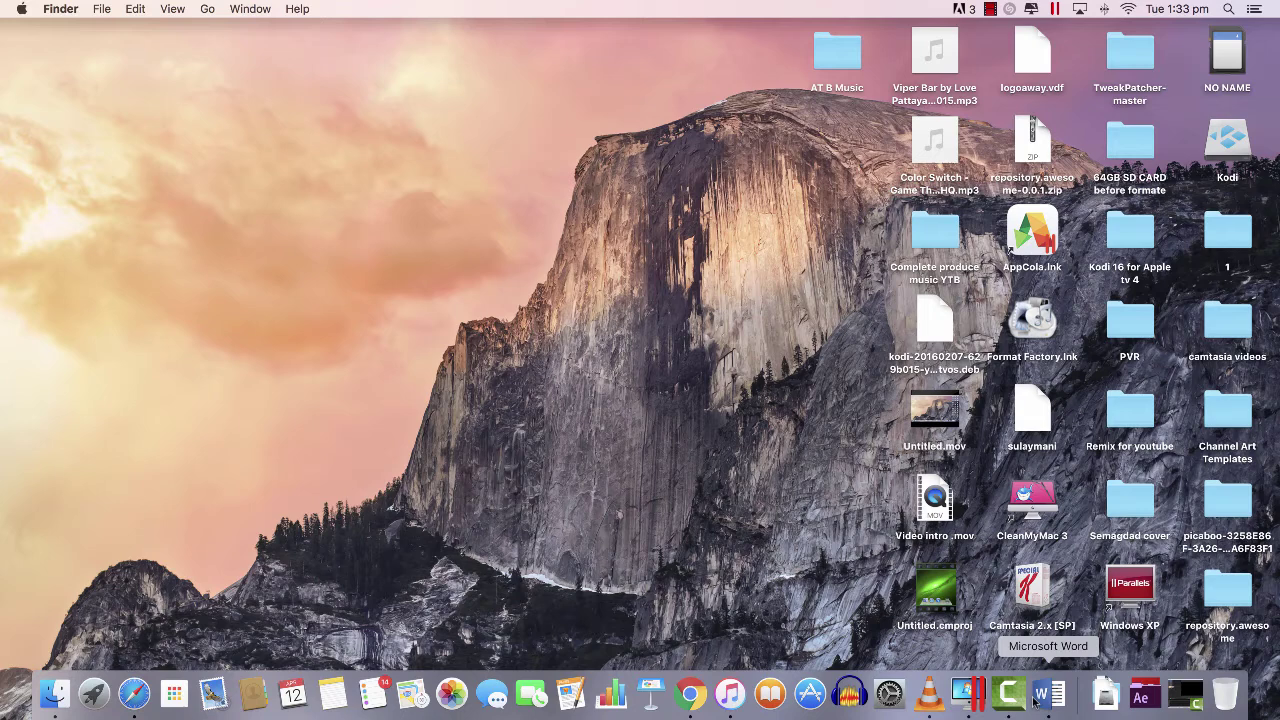
Open Parallels Control Center and power on the Windows 7 virtual machine
left_click(967, 692)
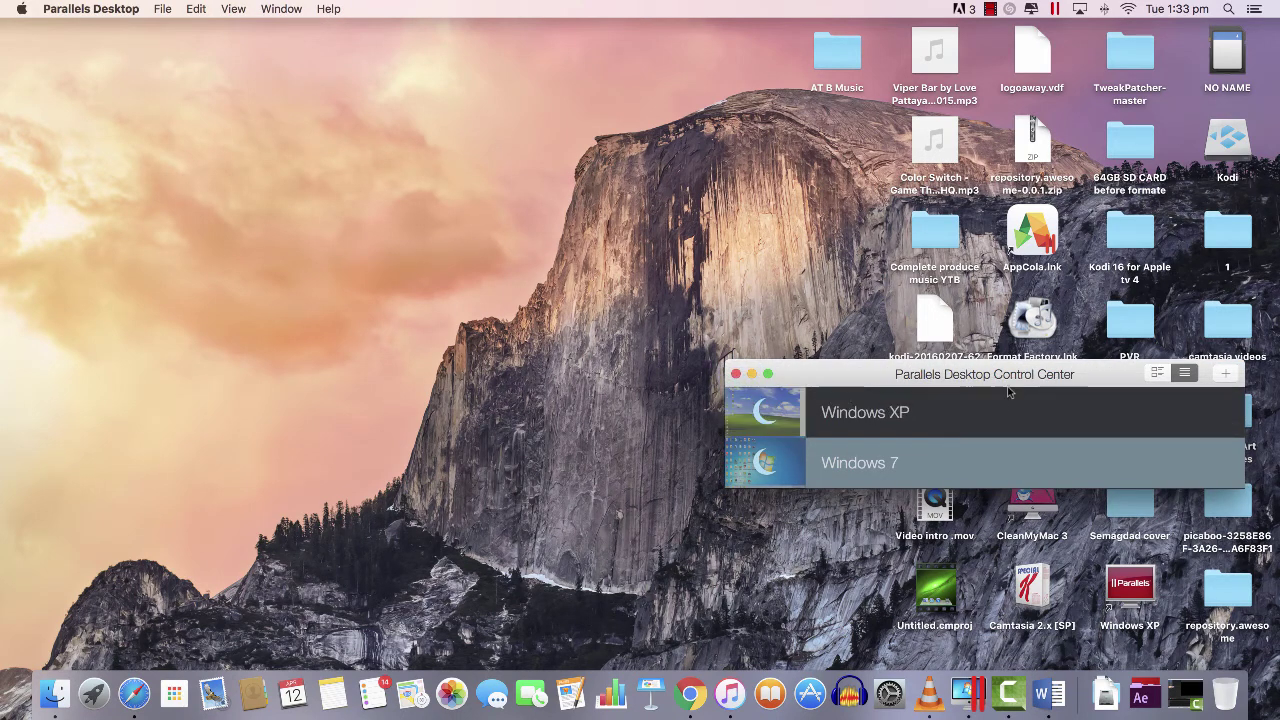
mouse_move(775, 467)
left_click(775, 467)
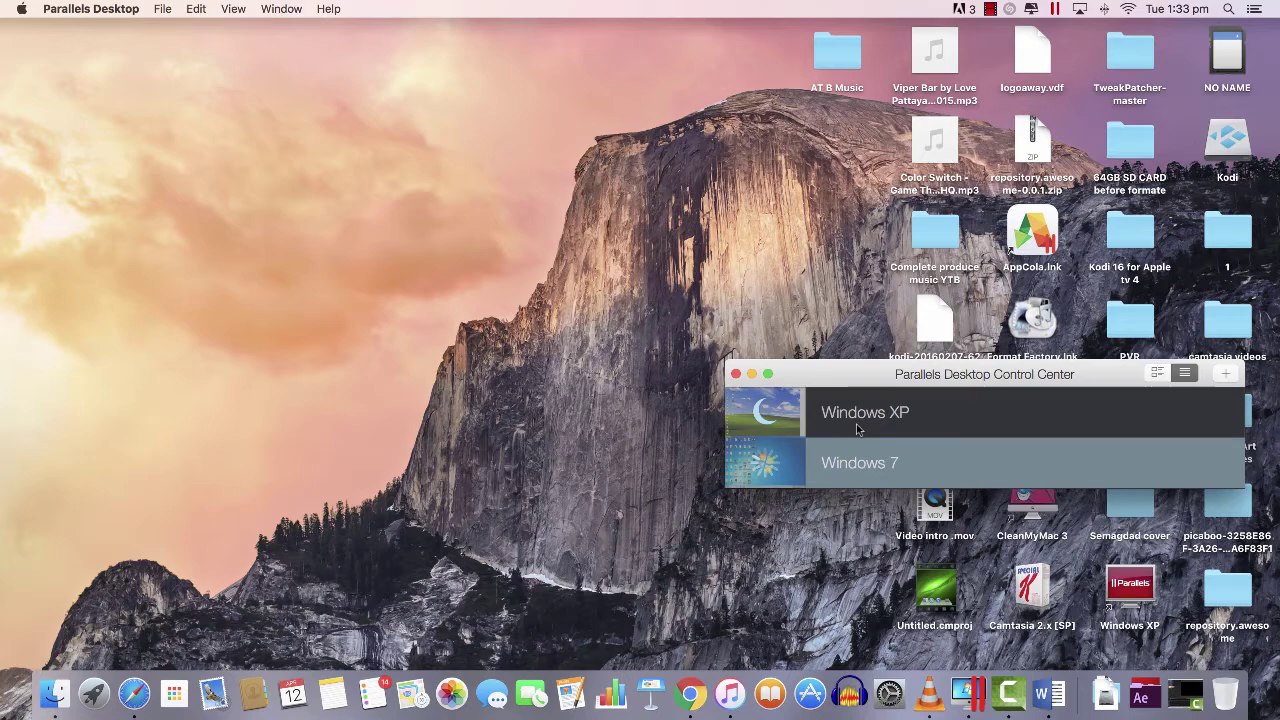
mouse_move(781, 424)
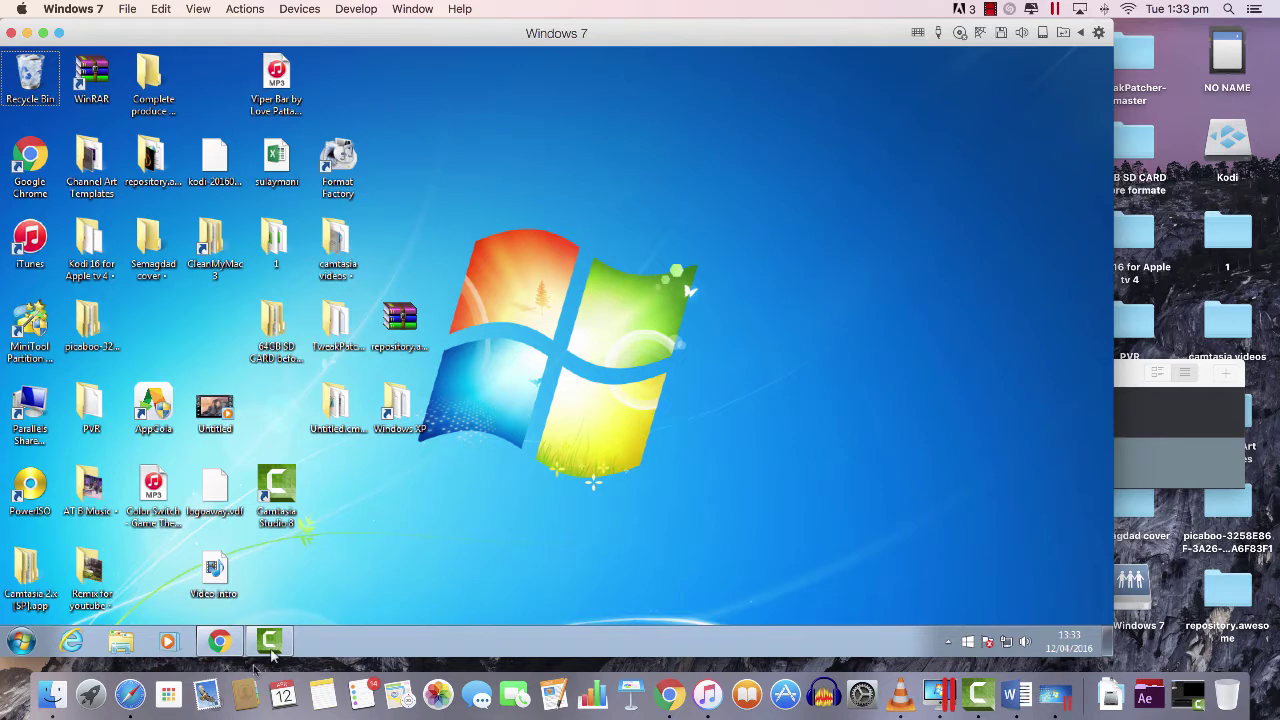
left_click(20, 643)
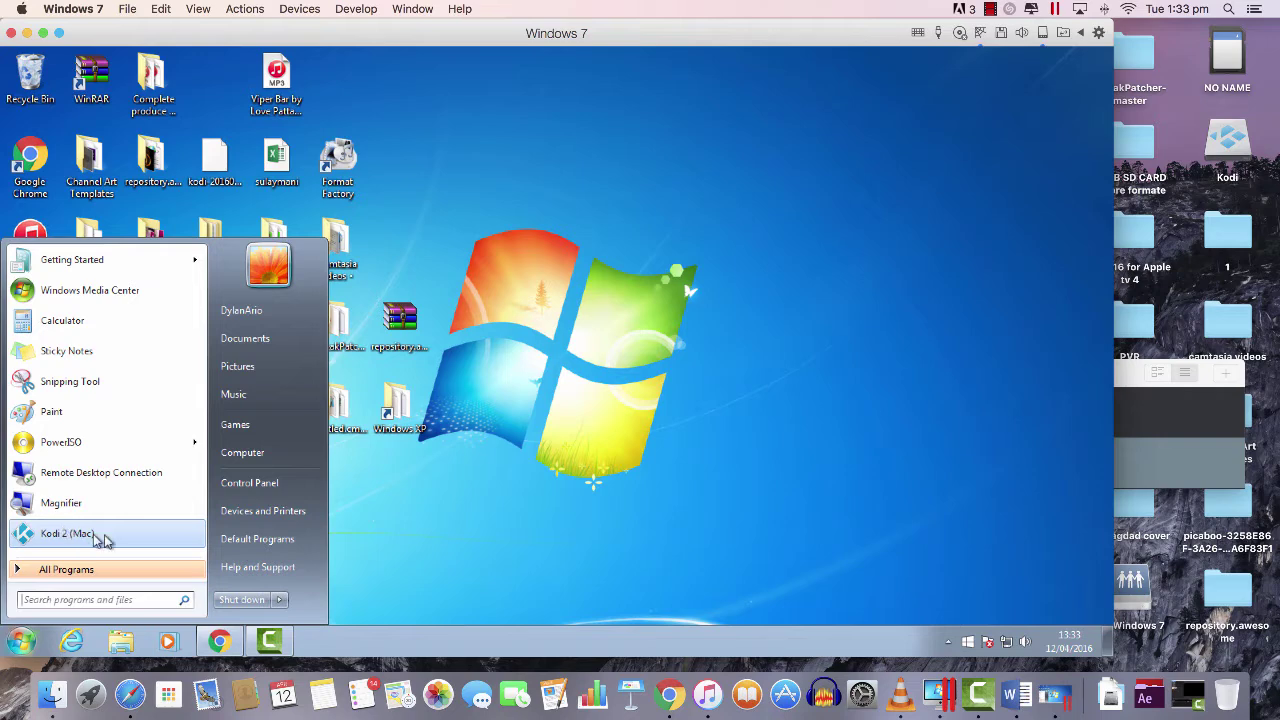
left_click(44, 577)
scroll(100, 500, "down", 1)
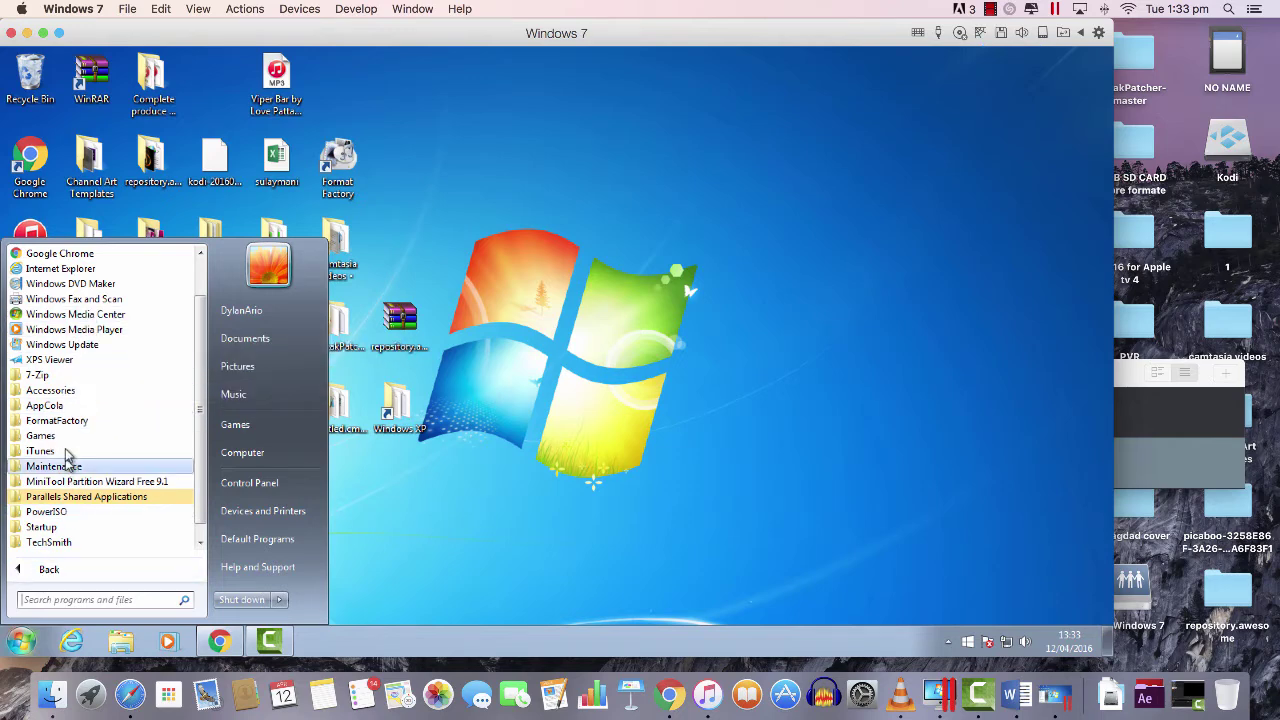
left_click(61, 598)
type("kodi")
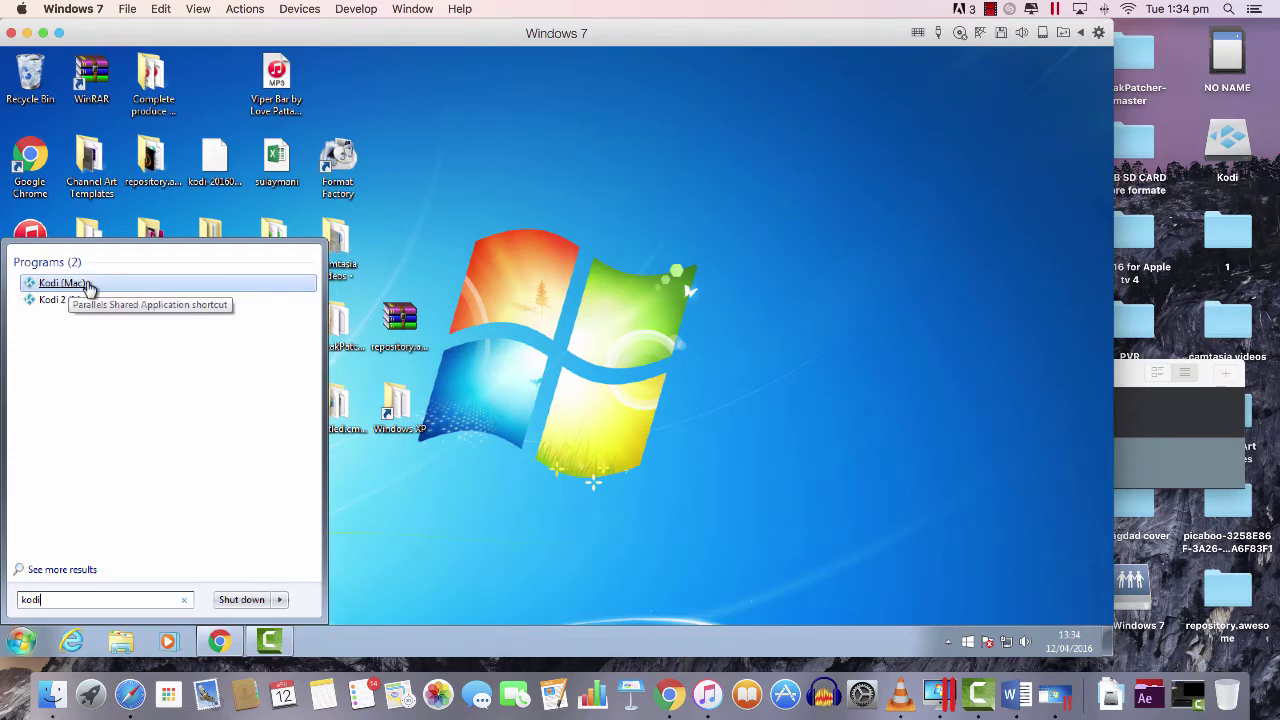
In the Windows 7 VM, launch Chrome and search Google for 'kodi'
left_click(716, 460)
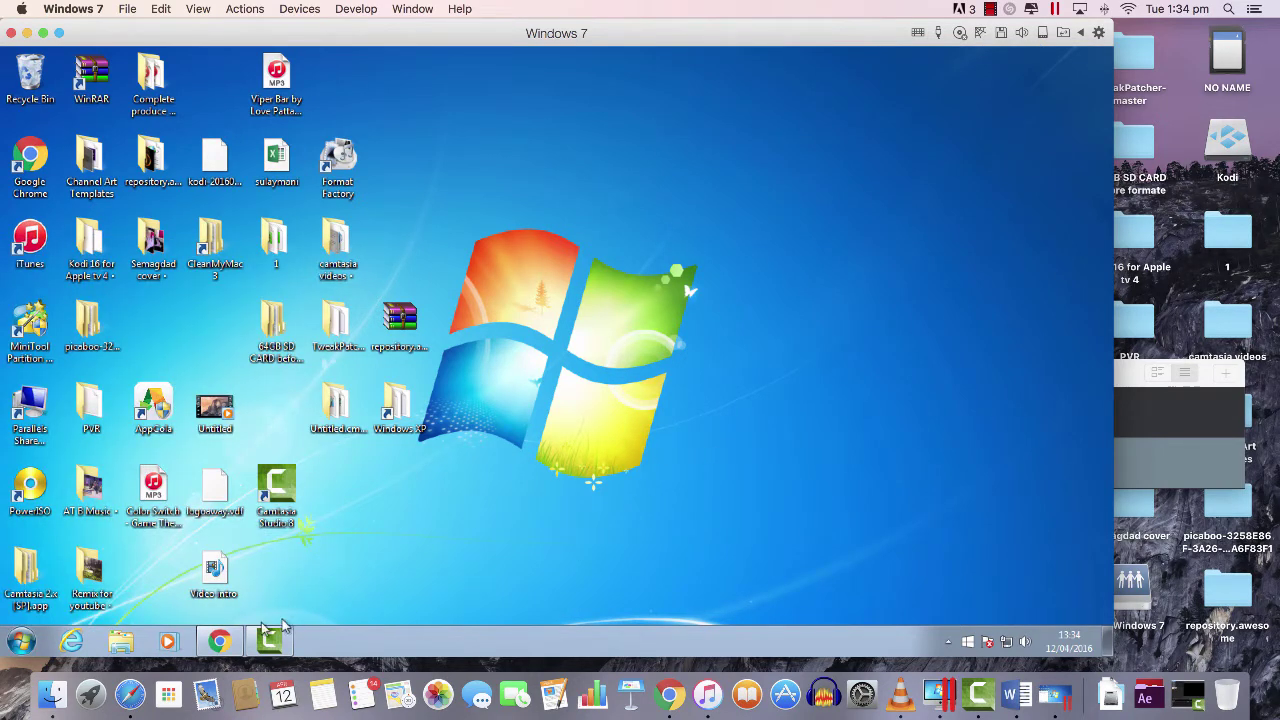
left_click(220, 643)
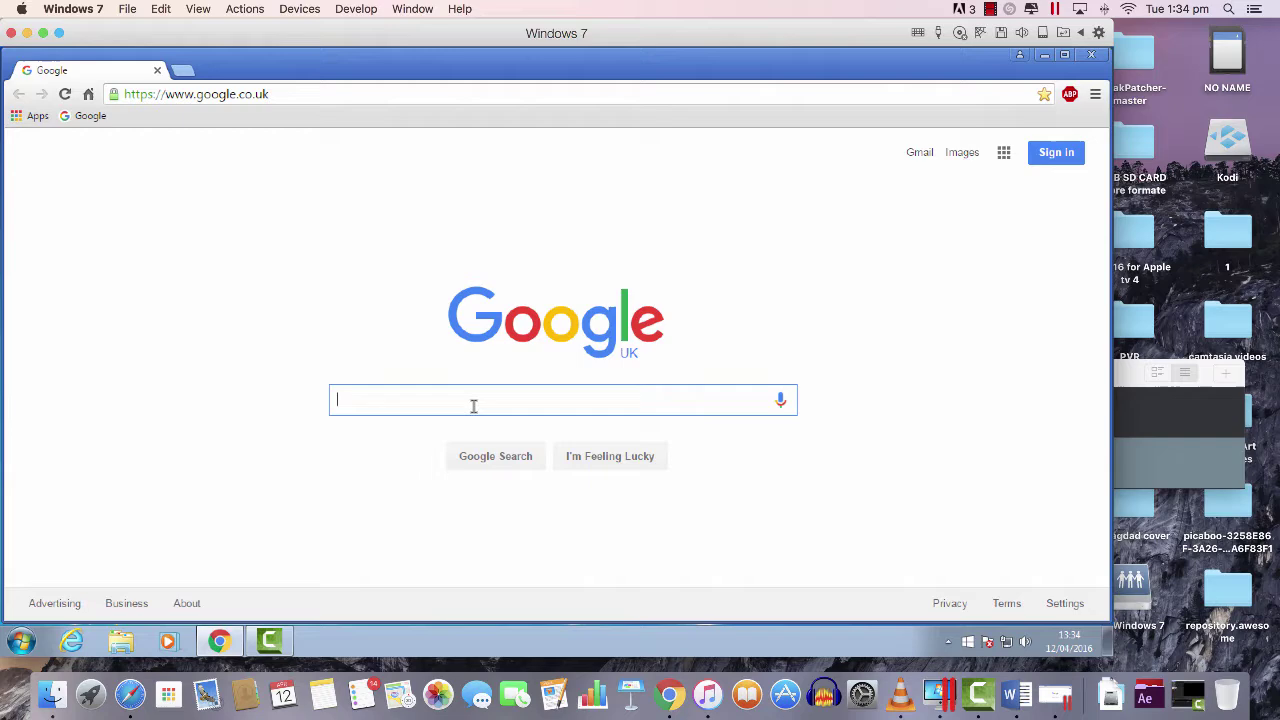
type("kodi")
key("Return")
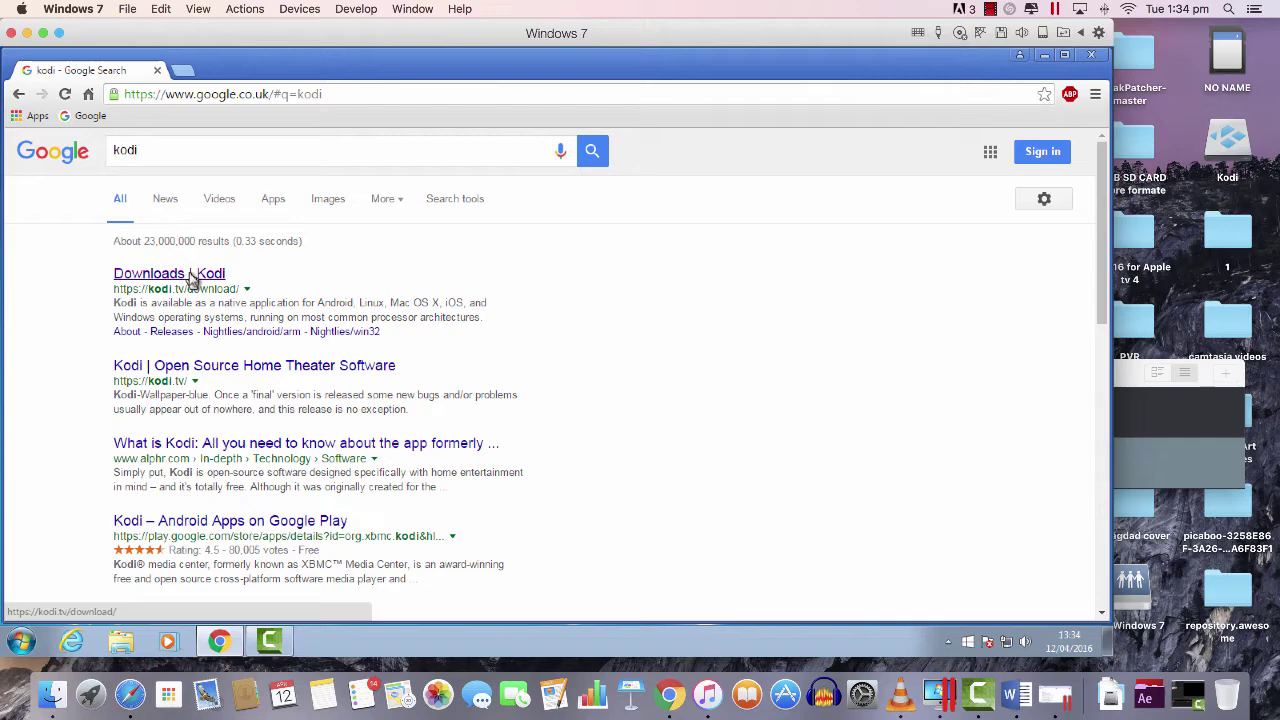
Open the 'Downloads | Kodi' result and scroll to the 'Current release: Kodi v16.0 Jarvis' section
left_click(193, 280)
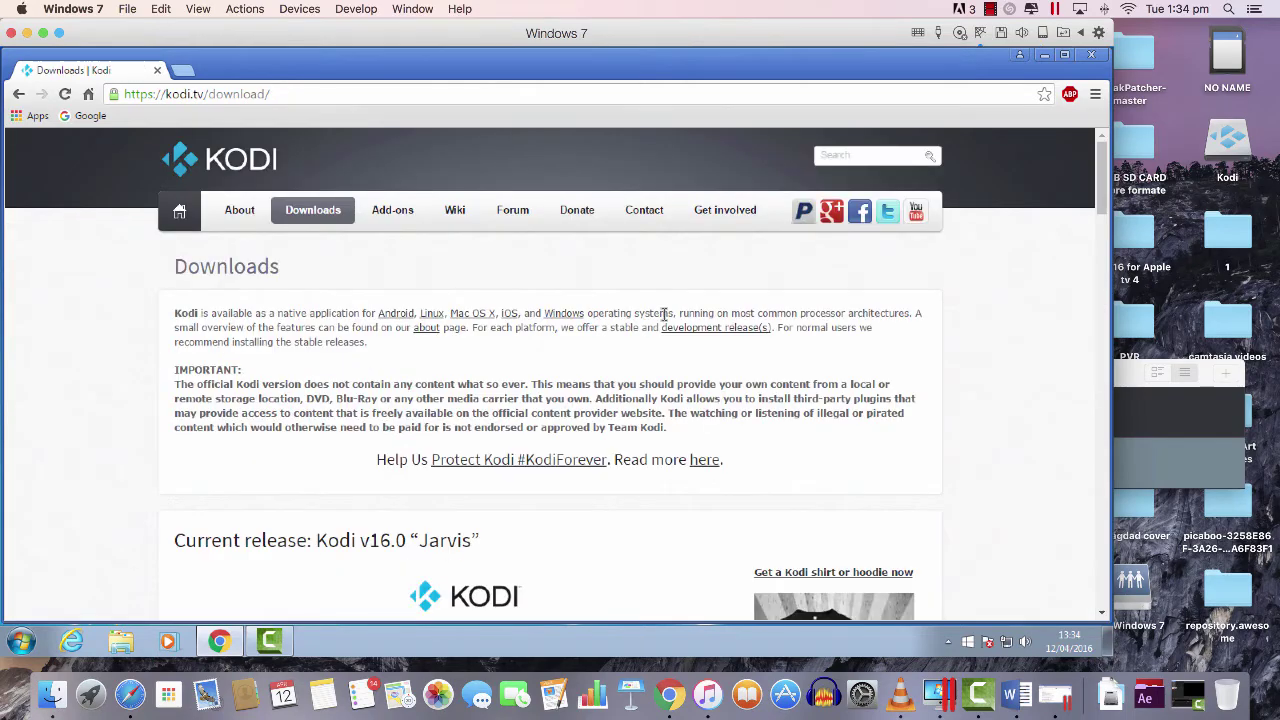
scroll(632, 388, "down", 8)
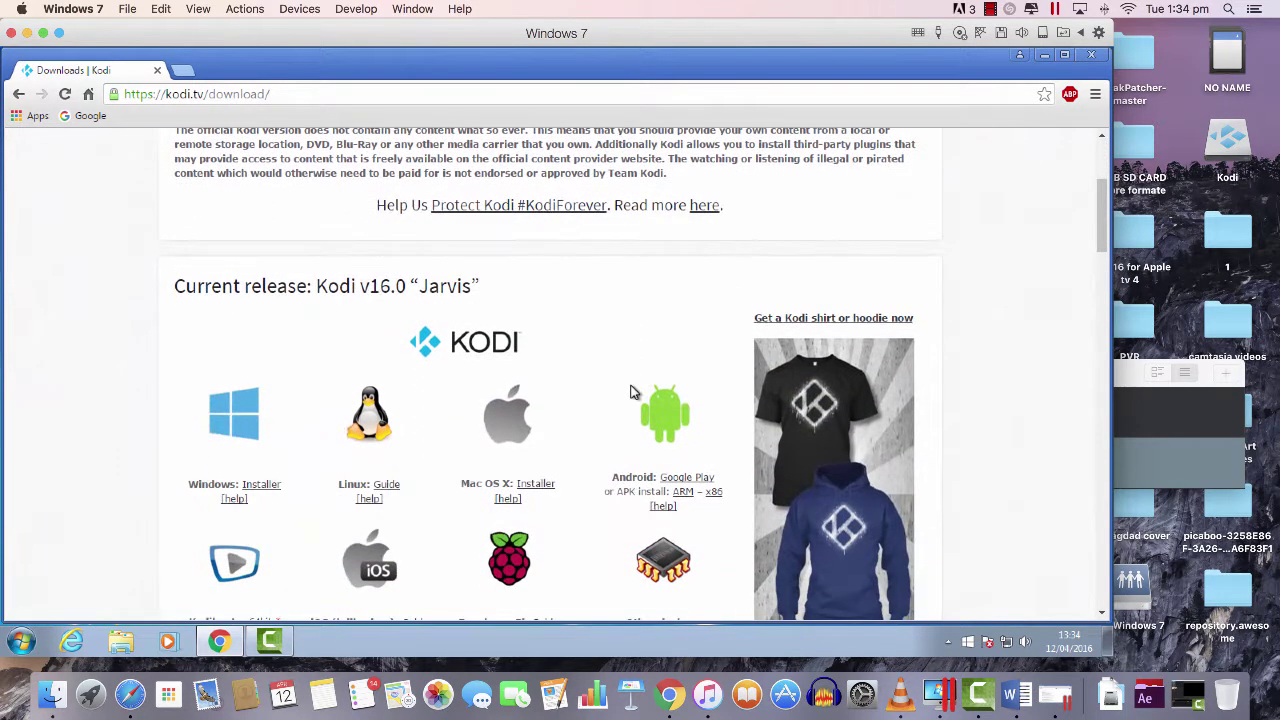
scroll(632, 392, "down", 12)
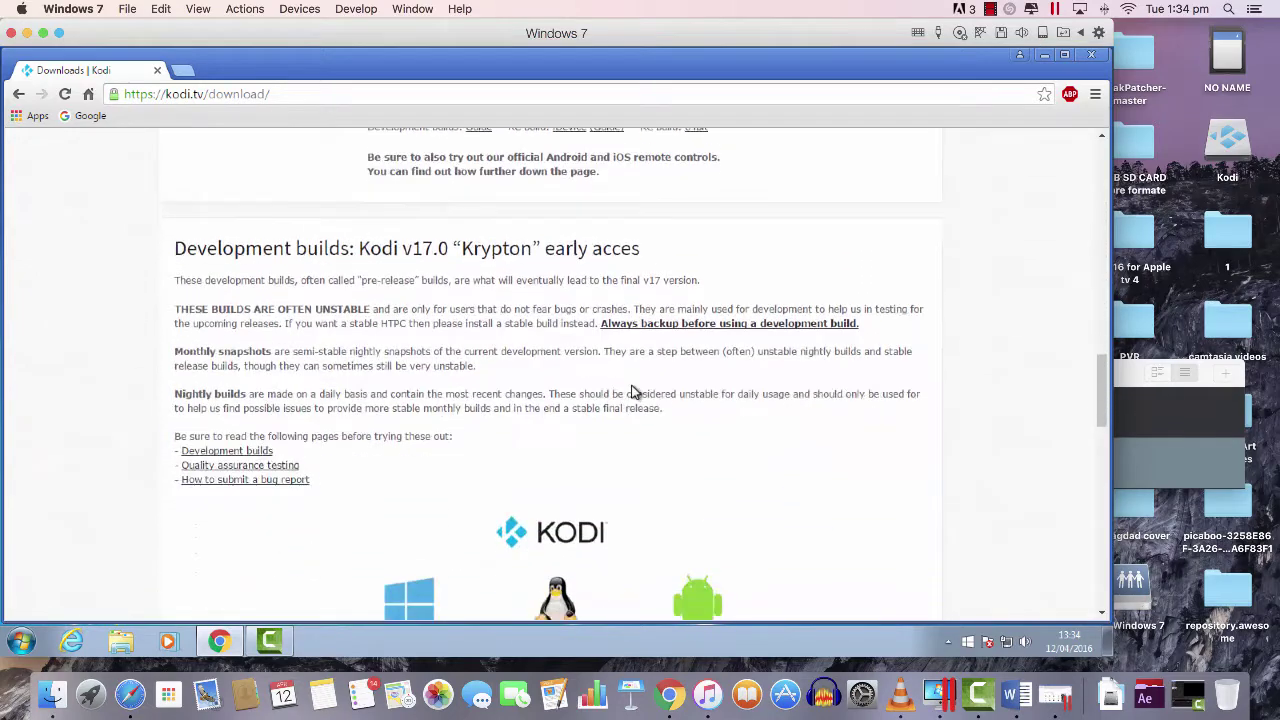
scroll(443, 391, "up", 4)
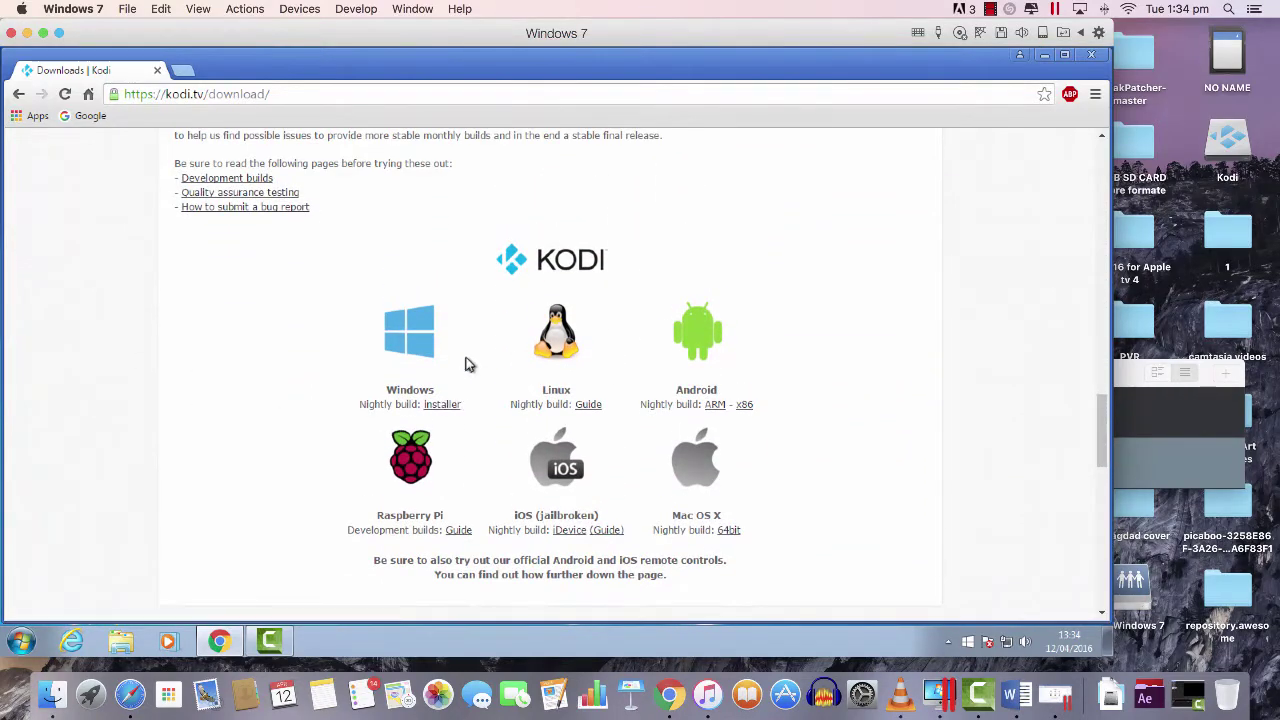
scroll(533, 408, "up", 9)
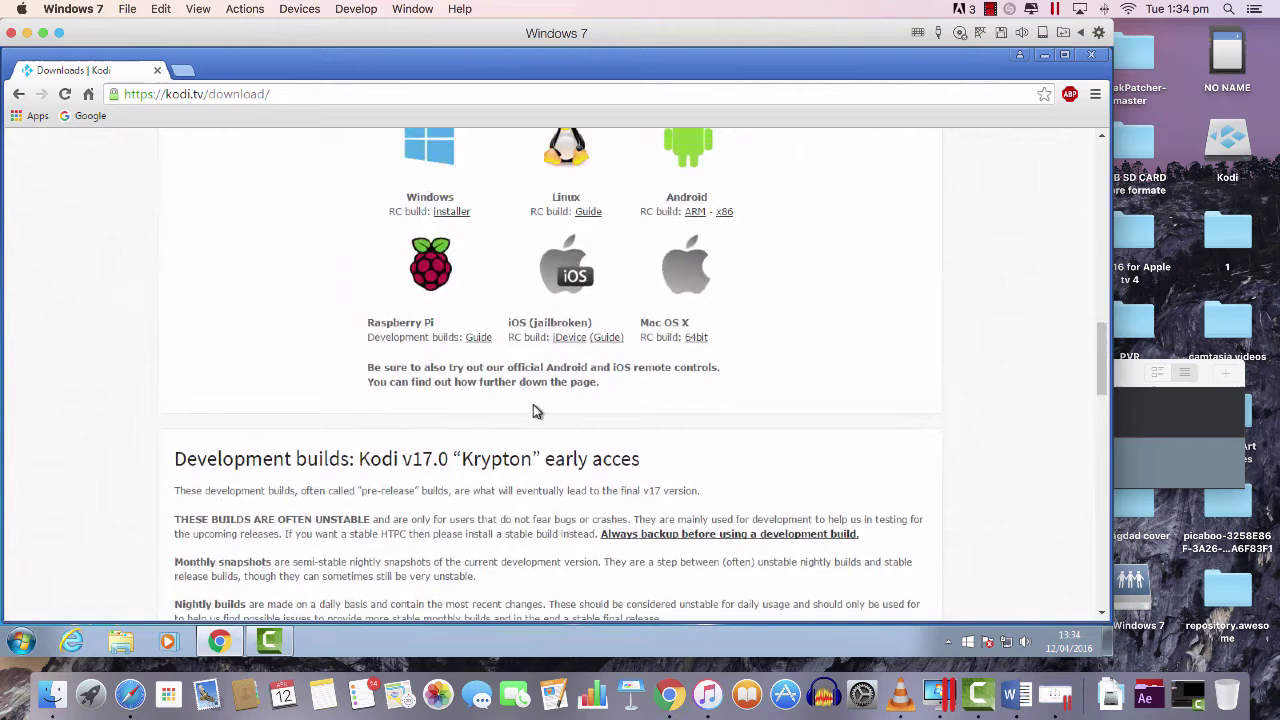
left_click_drag(446, 466, 375, 466)
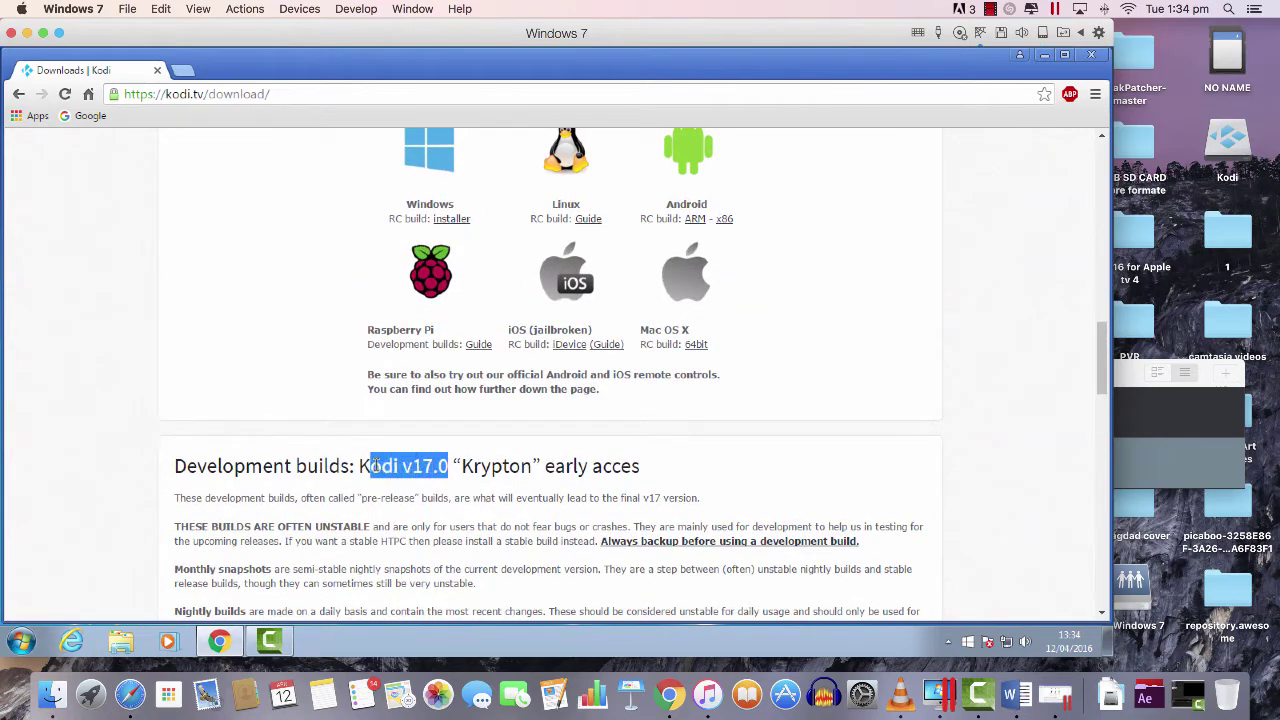
scroll(513, 425, "up", 7)
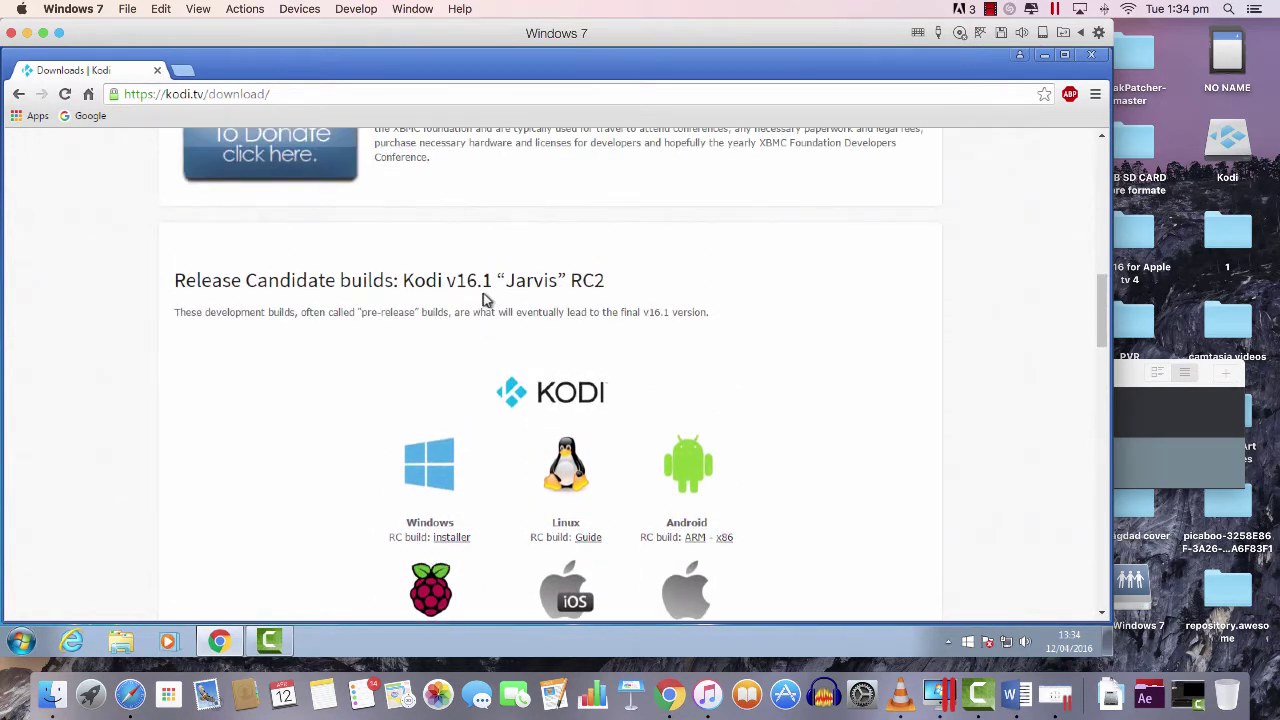
scroll(558, 402, "up", 16)
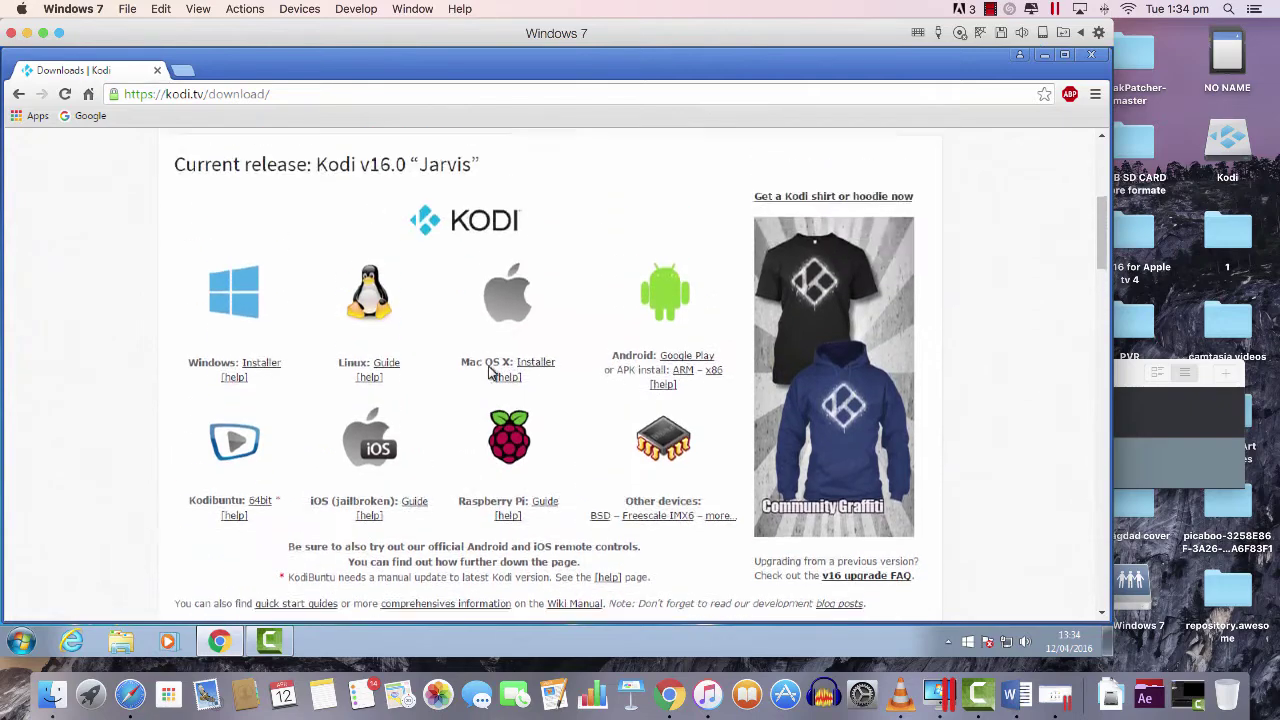
scroll(447, 360, "up", 1)
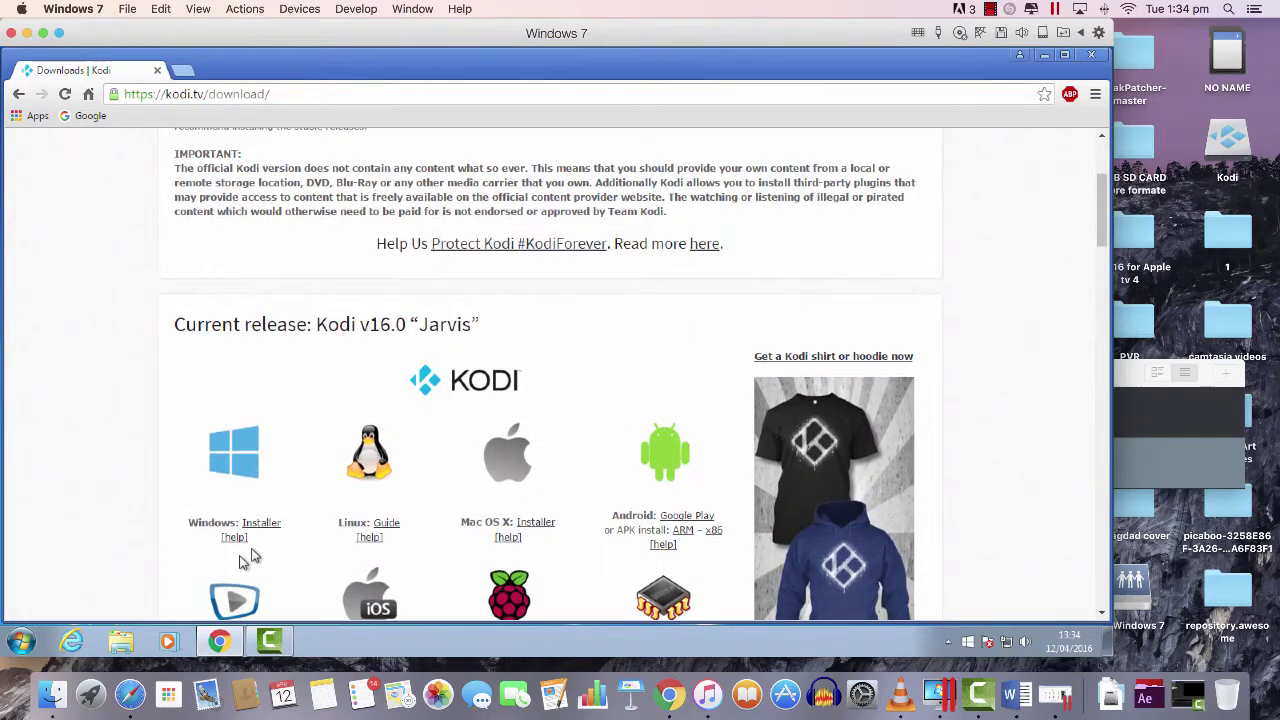
Download the Windows installer kodi-16.0-Jarvis.exe (79.2 MB)
left_click(262, 524)
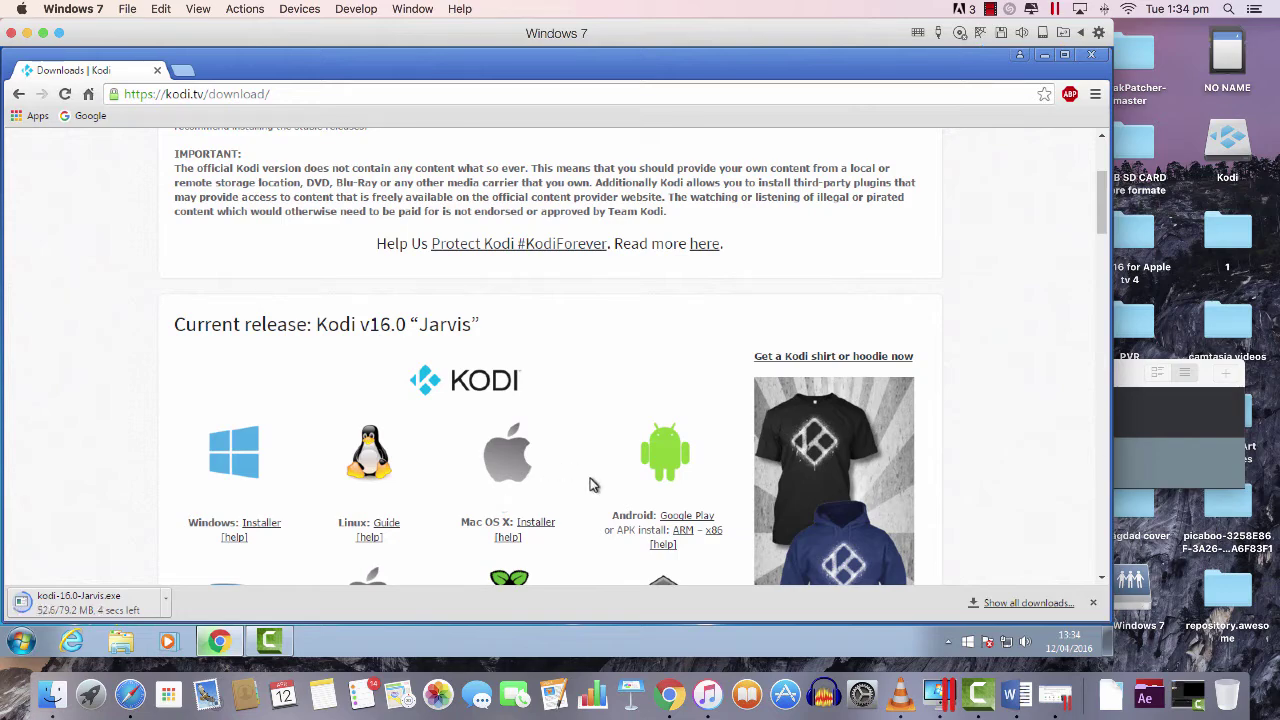
scroll(561, 493, "down", 5)
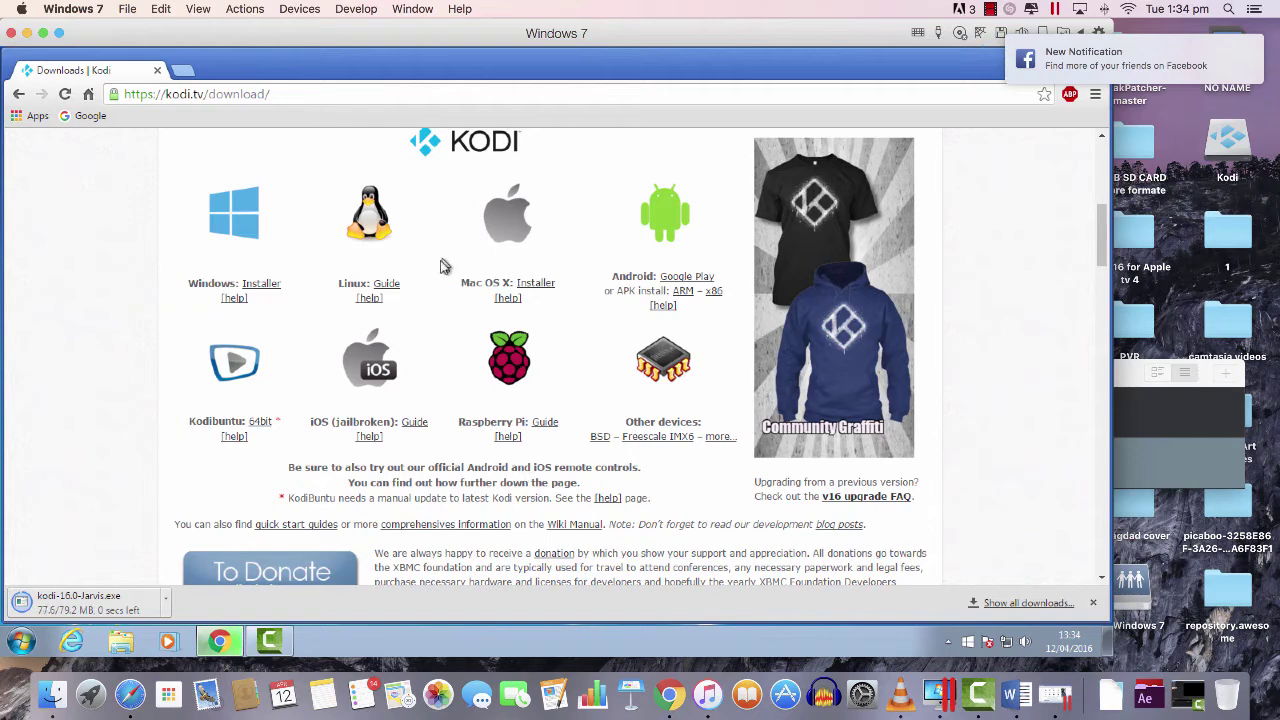
scroll(444, 270, "up", 2)
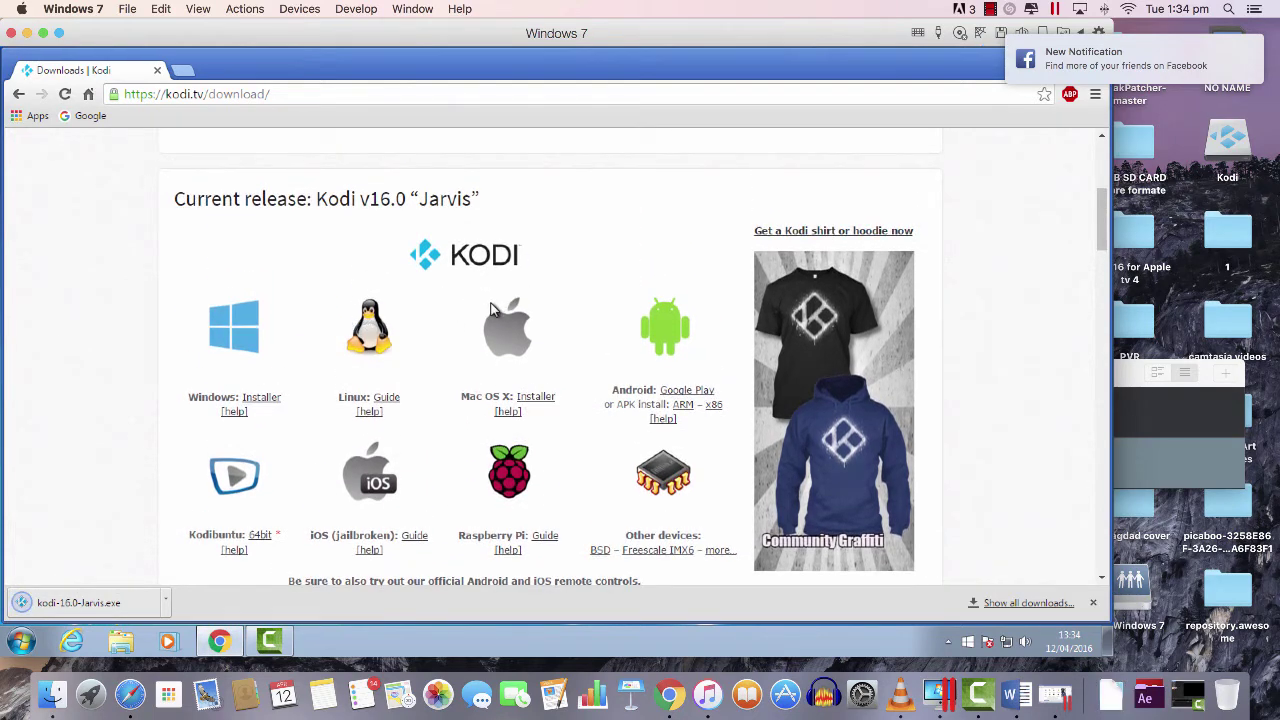
scroll(490, 310, "down", 2)
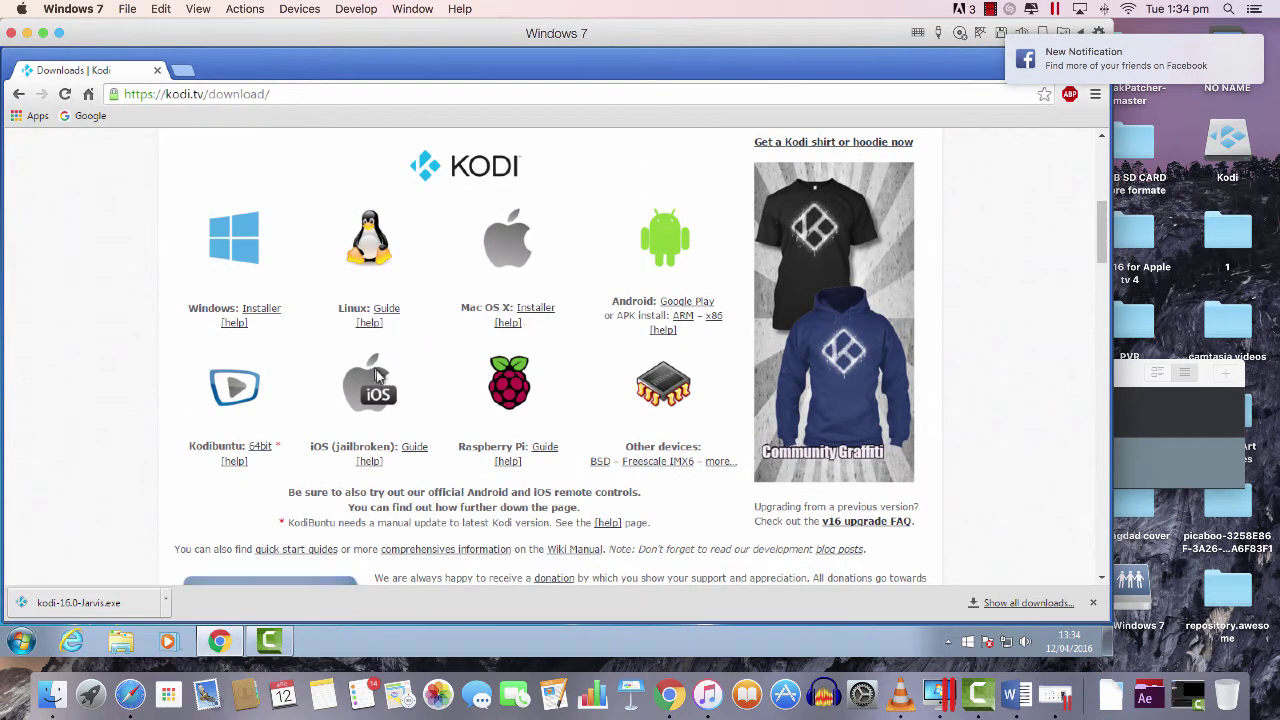
Run the downloaded Kodi installer and allow it through User Account Control
left_click(57, 604)
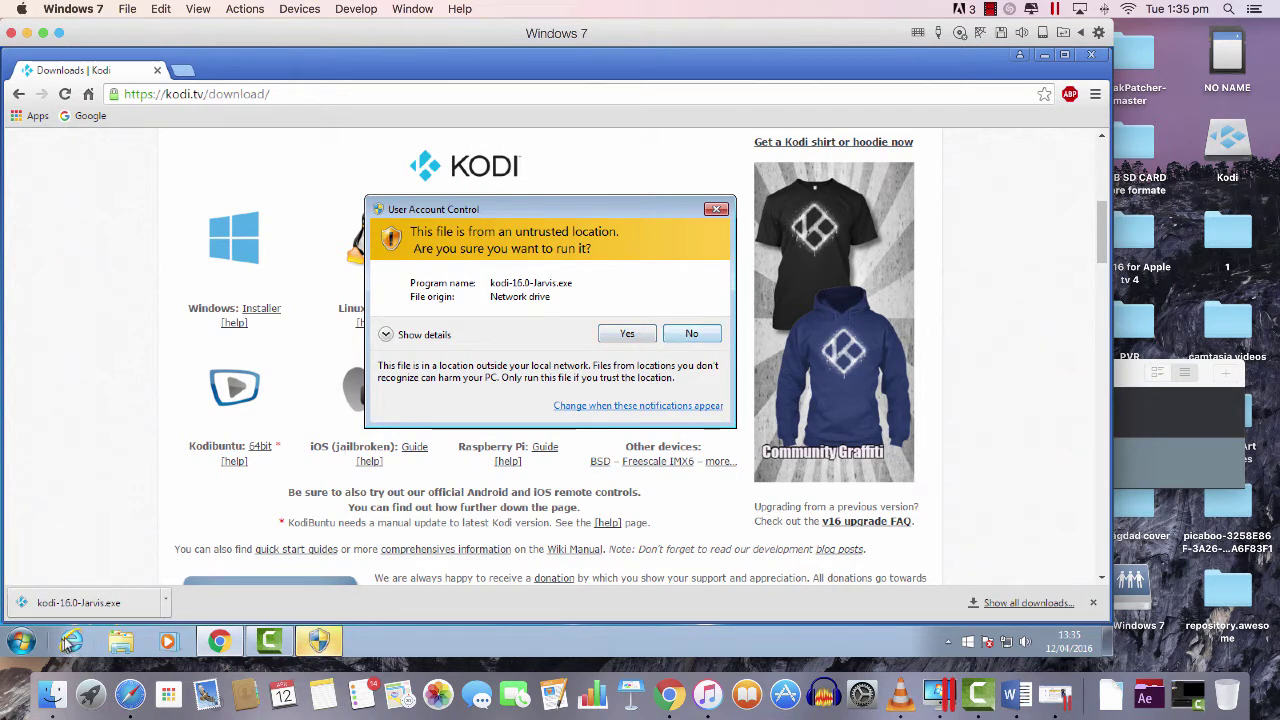
left_click(180, 597)
left_click(166, 600)
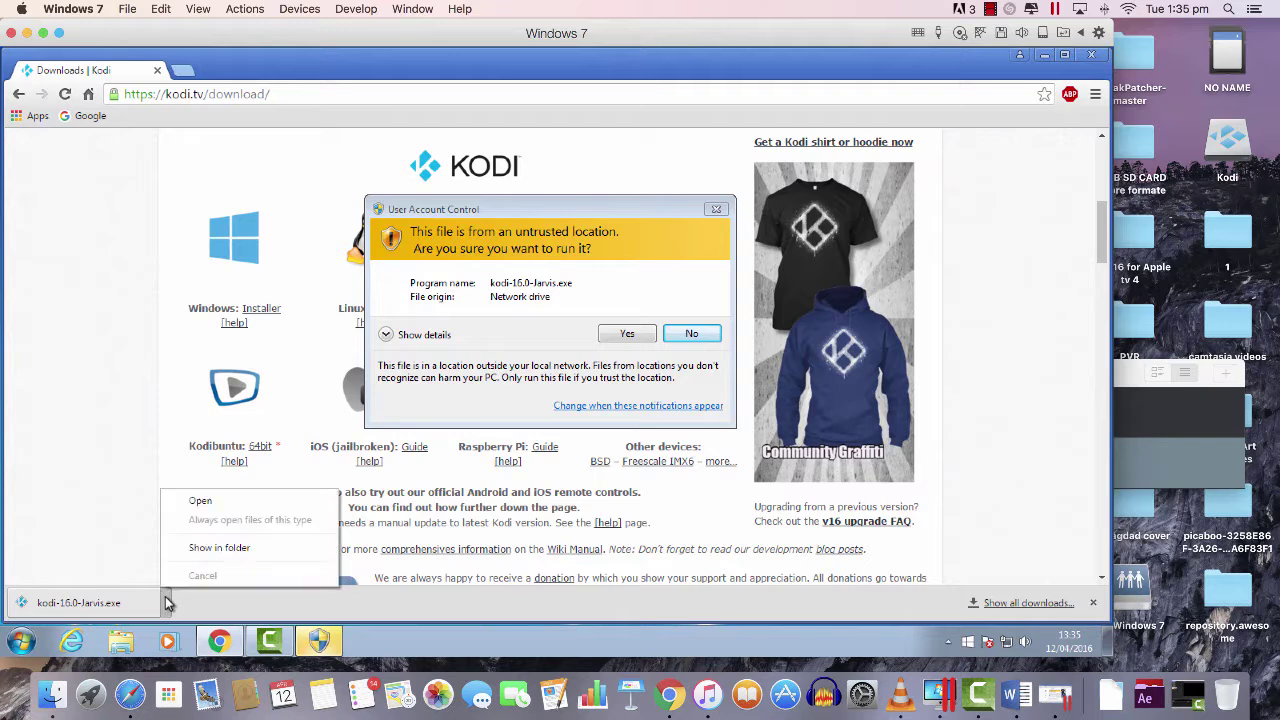
left_click(200, 498)
left_click(625, 336)
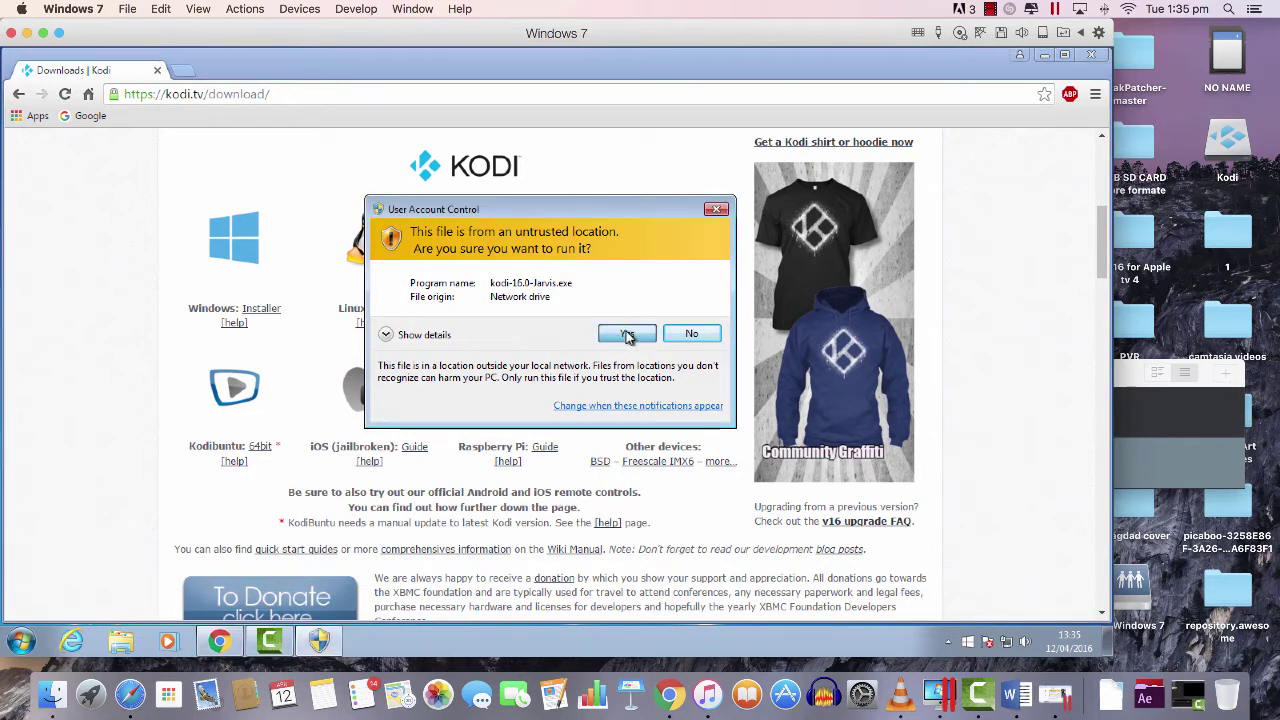
Accept the licence, keep the Full components and default location, and start installing Kodi
left_click(650, 471)
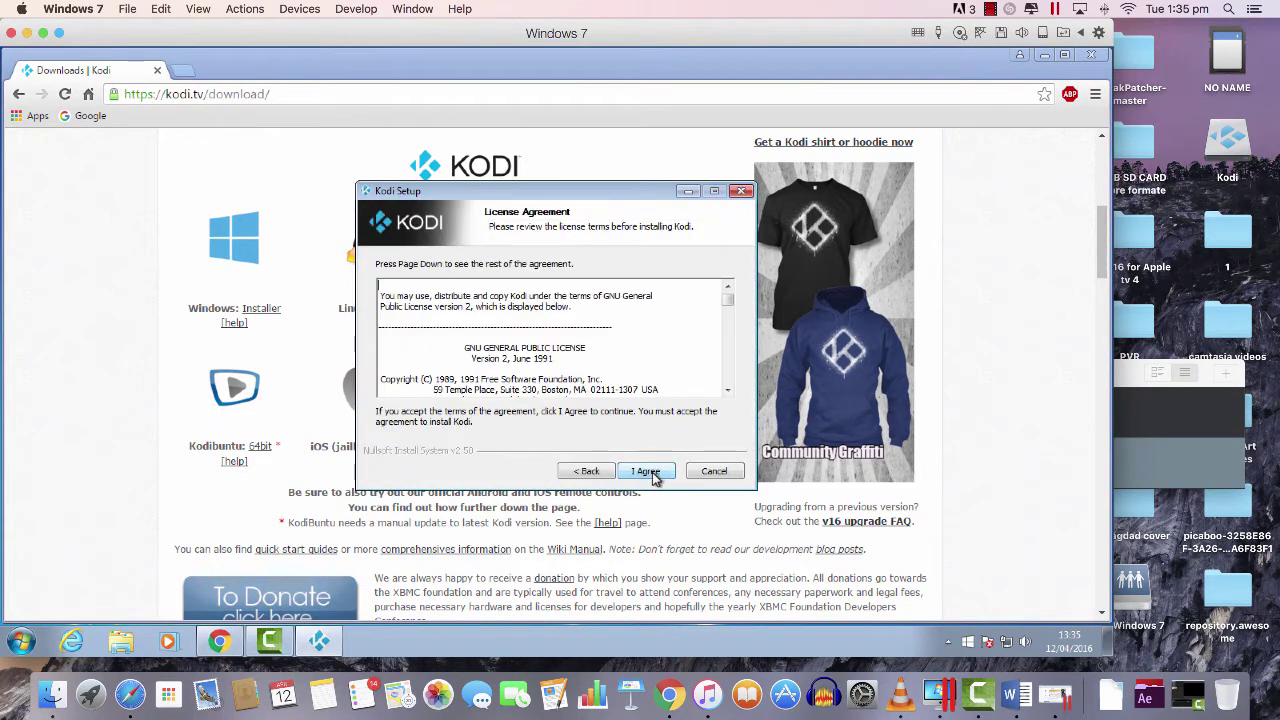
left_click(650, 471)
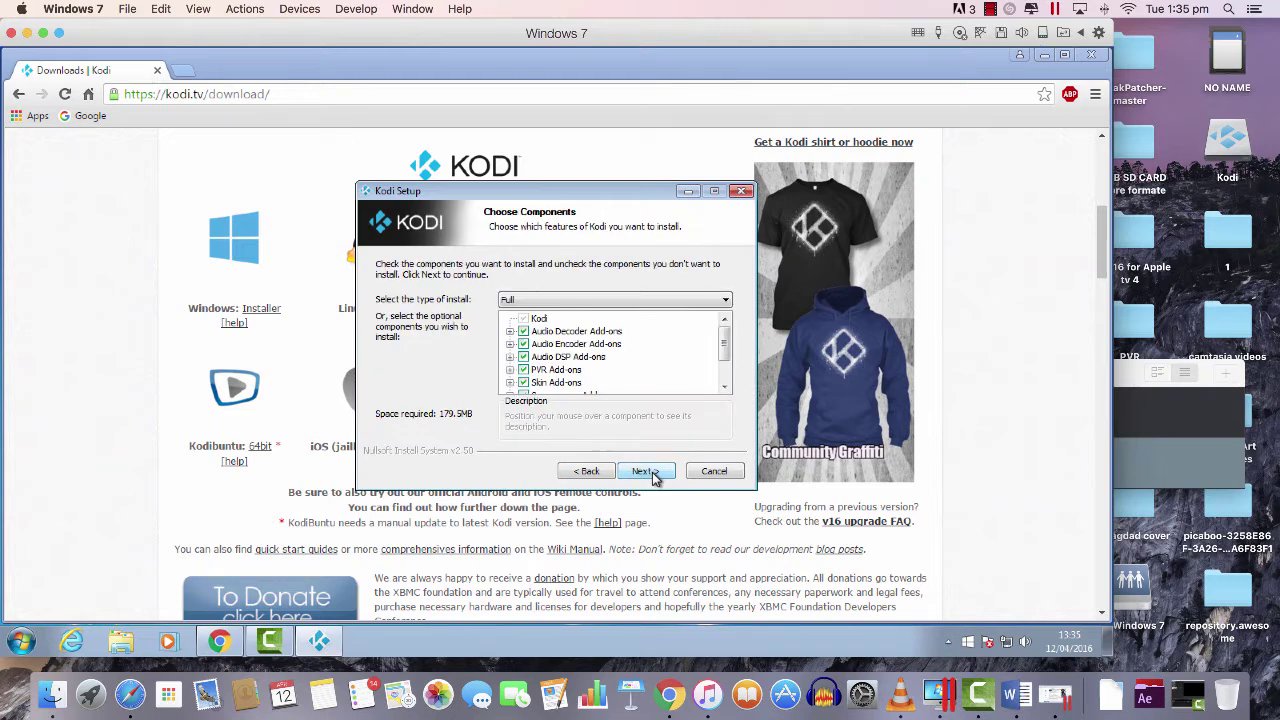
left_click(645, 471)
left_click(647, 471)
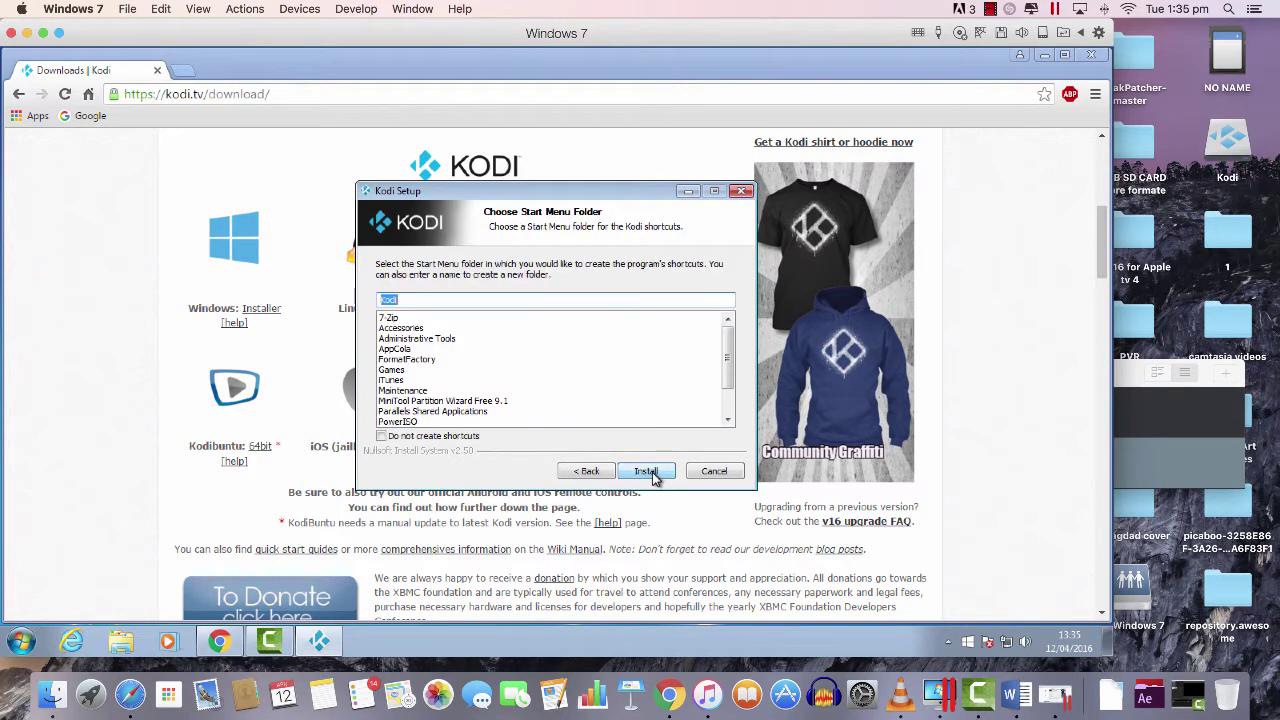
left_click(647, 471)
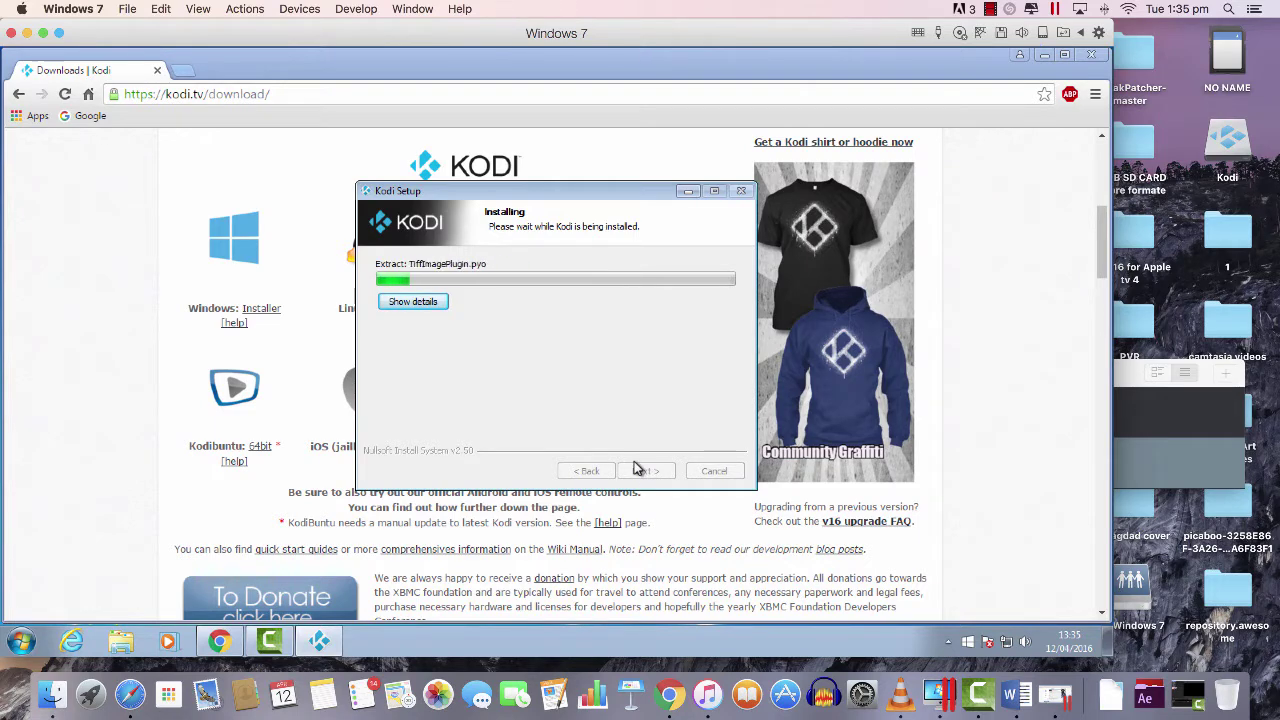
Watch the detailed installation log until Kodi Setup reaches its completion page
left_click_drag(593, 190, 480, 142)
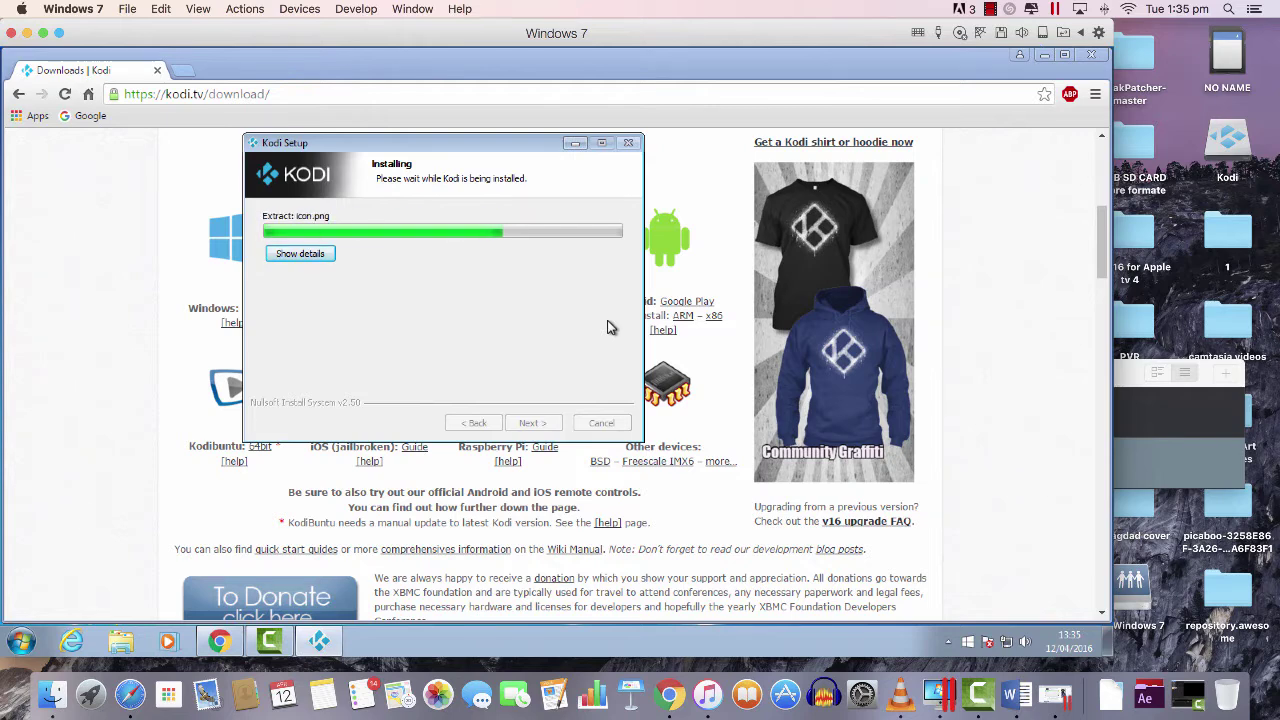
left_click_drag(600, 142, 685, 141)
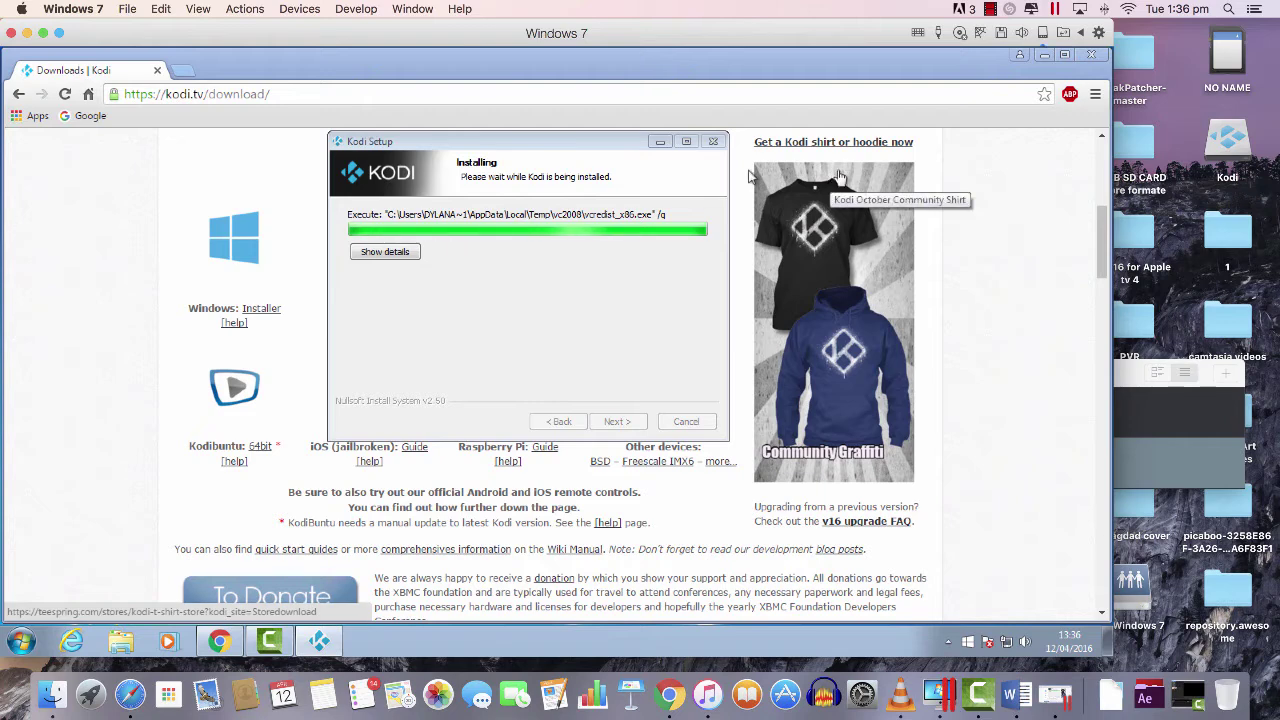
left_click(372, 253)
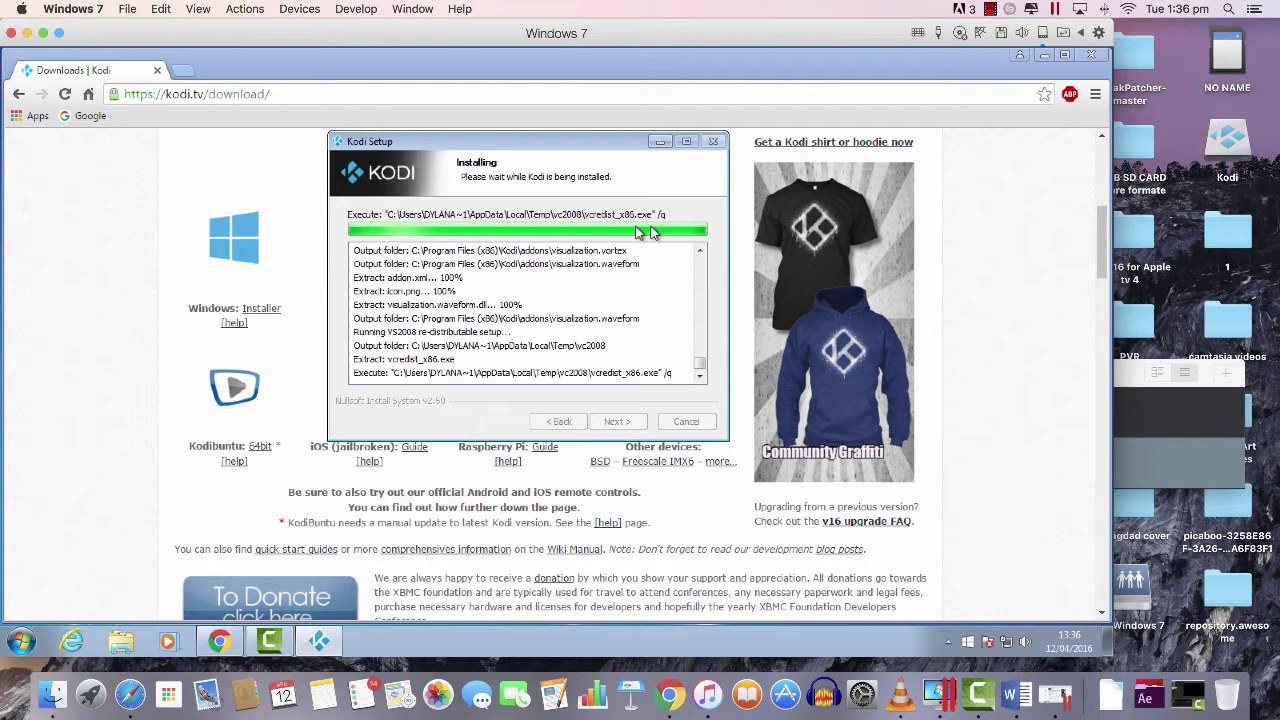
left_click_drag(594, 142, 517, 110)
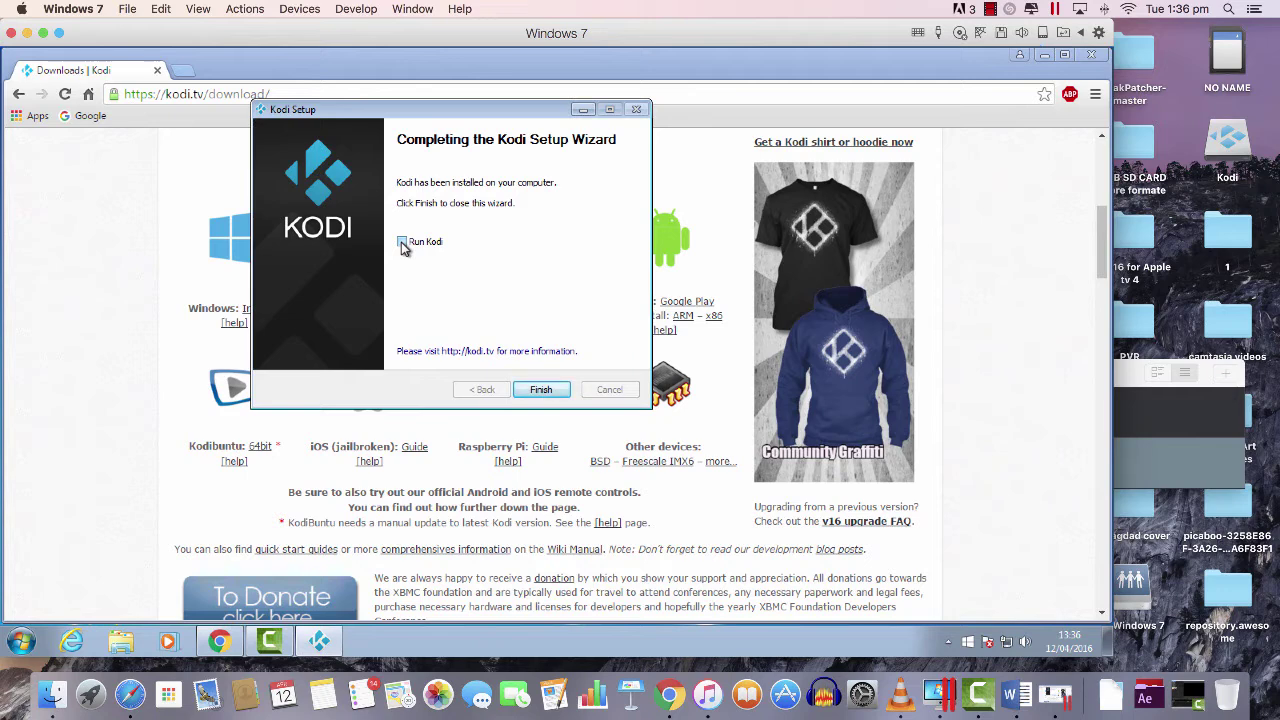
Finish setup to launch Kodi and browse the home menu to VIDEOS and PROGRAMS
left_click(550, 390)
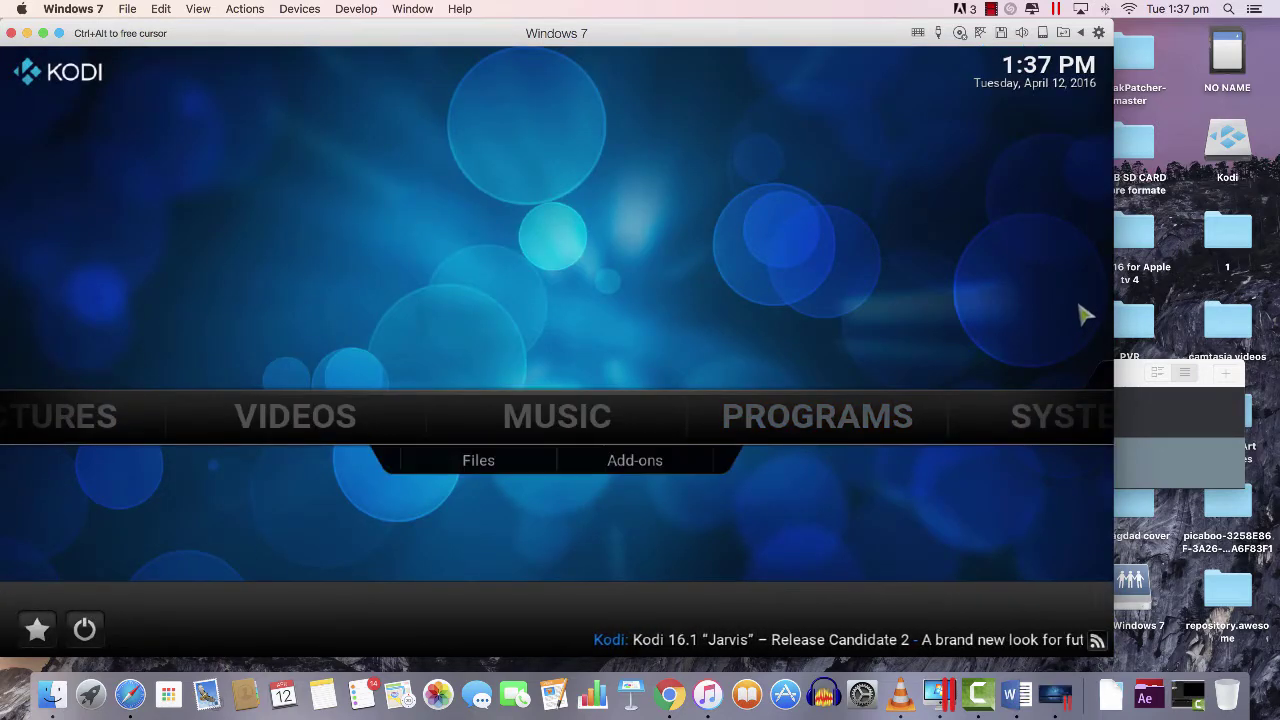
key("Left")
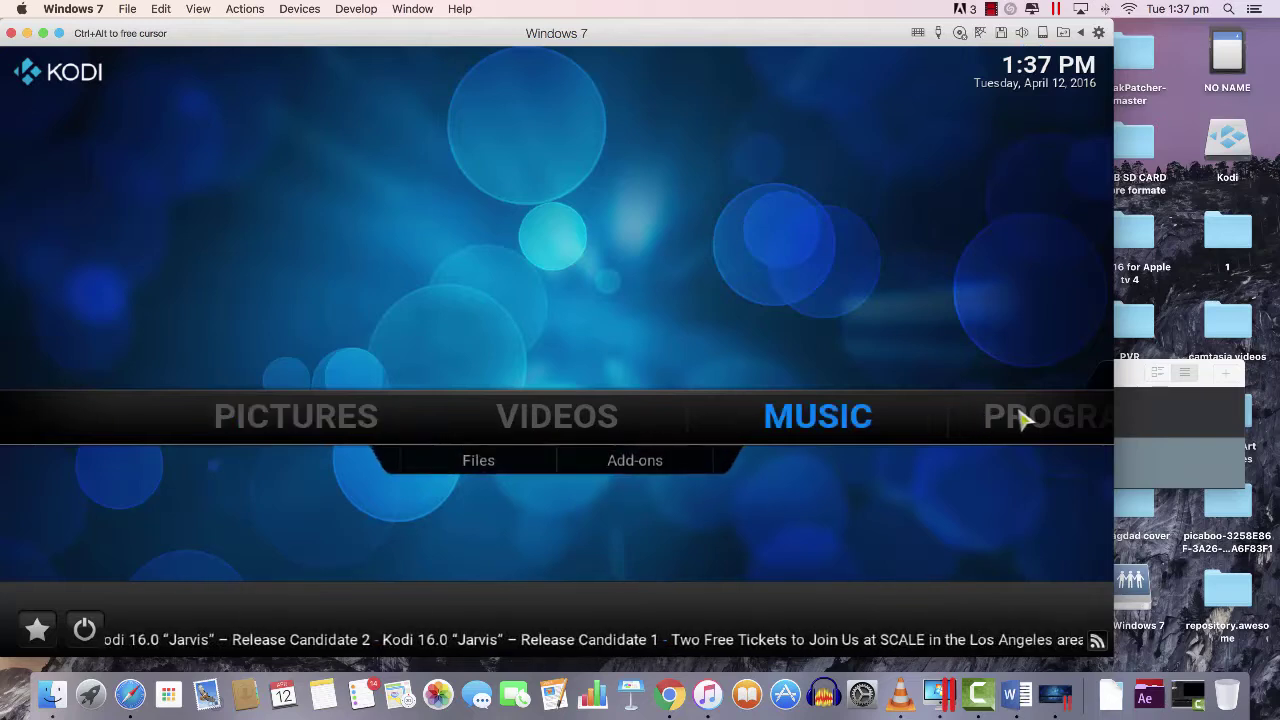
left_click(545, 416)
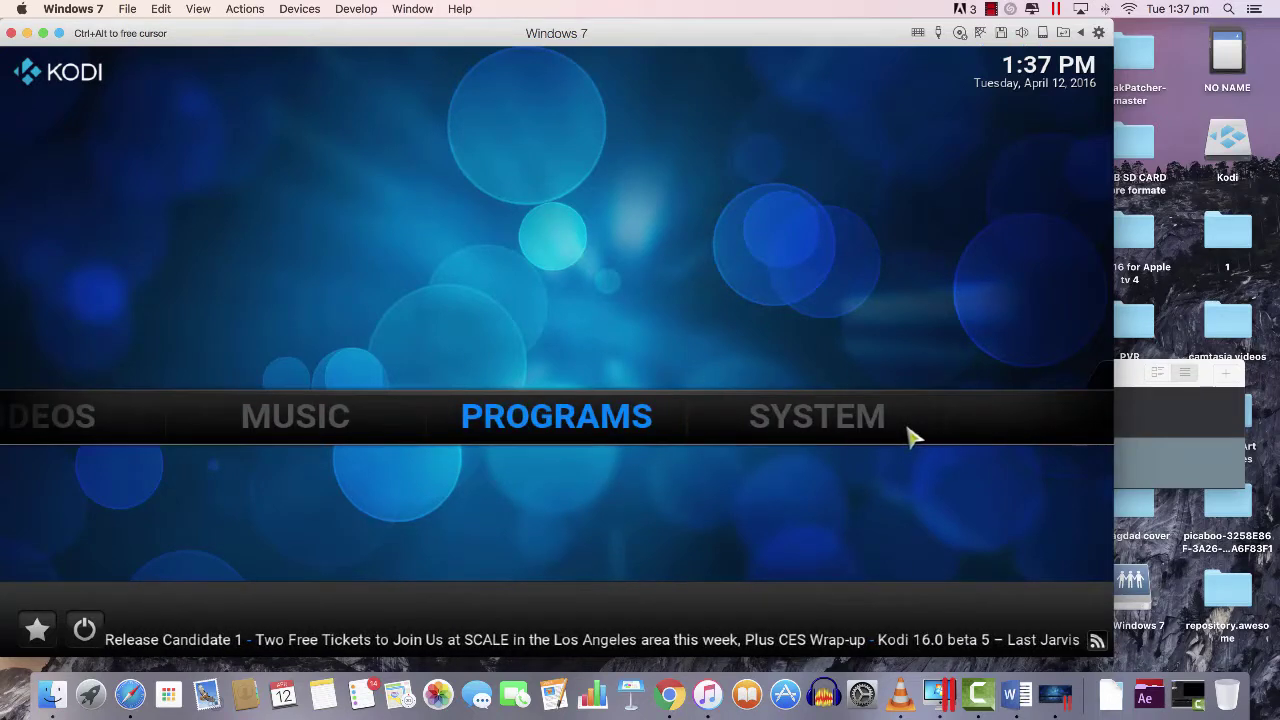
Open Kodi's power menu showing Exit, Power off system, Suspend, Hibernate and Reboot
mouse_move(871, 434)
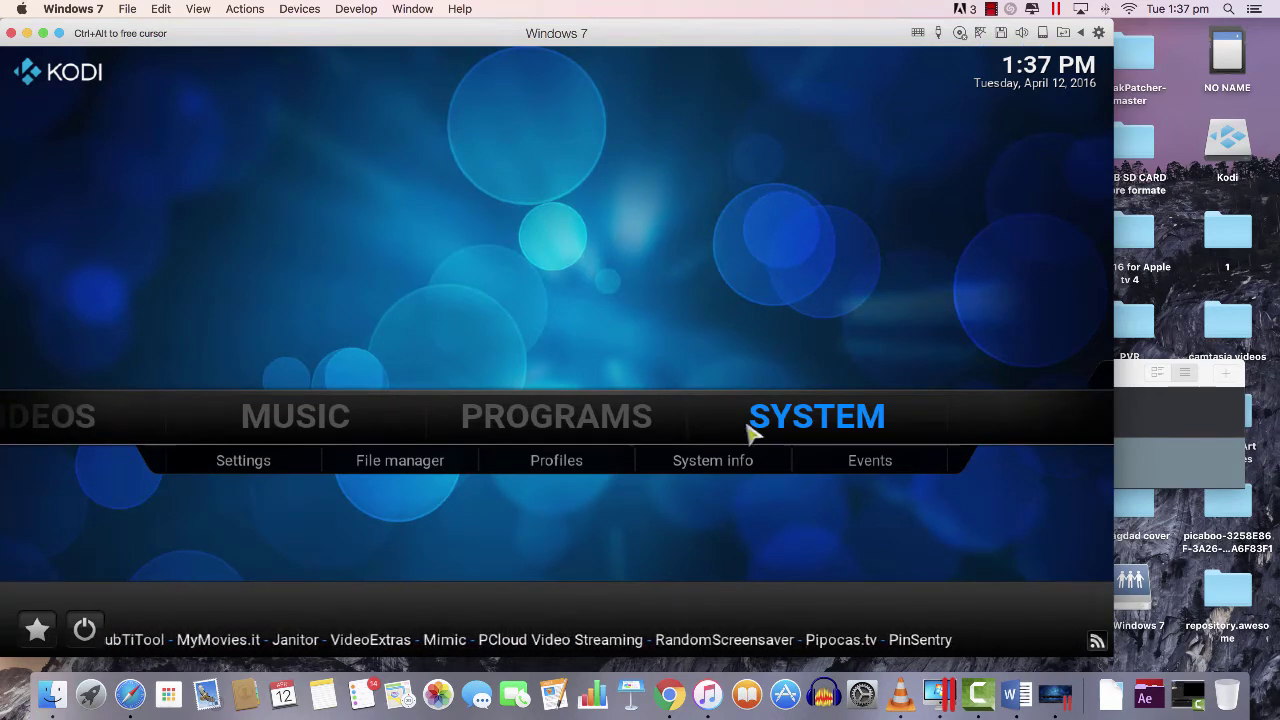
mouse_move(915, 414)
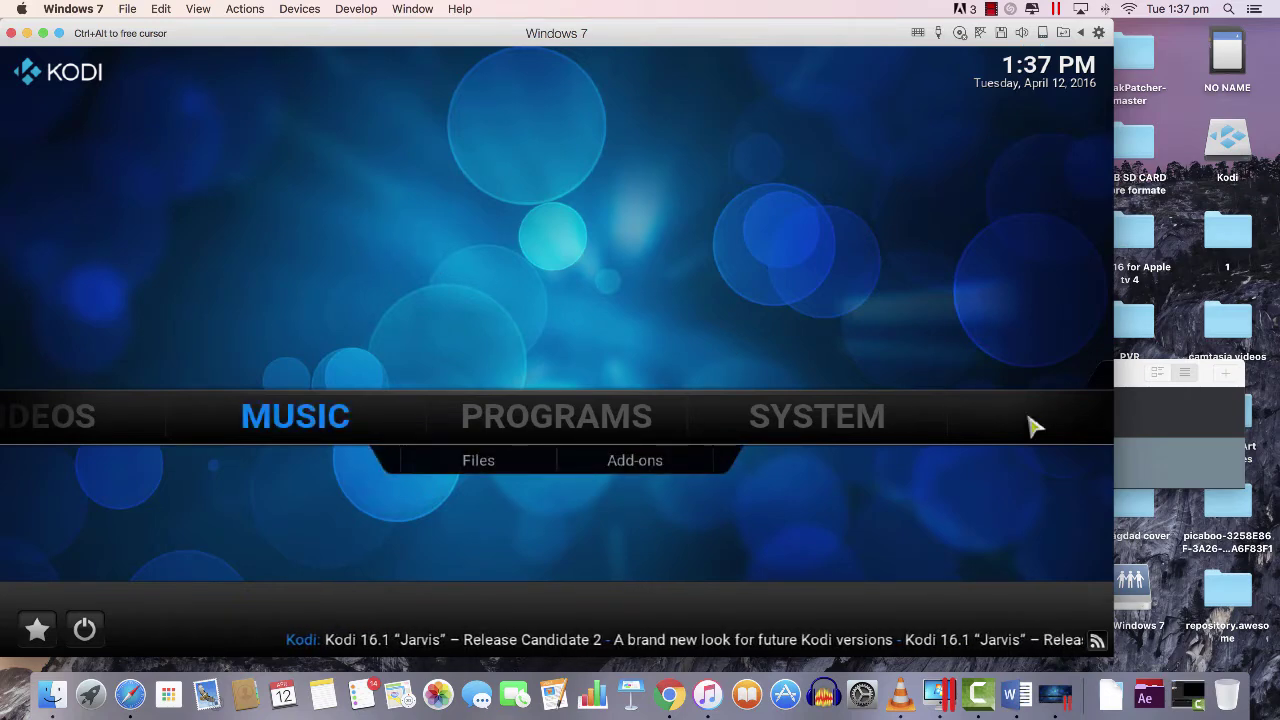
mouse_move(843, 423)
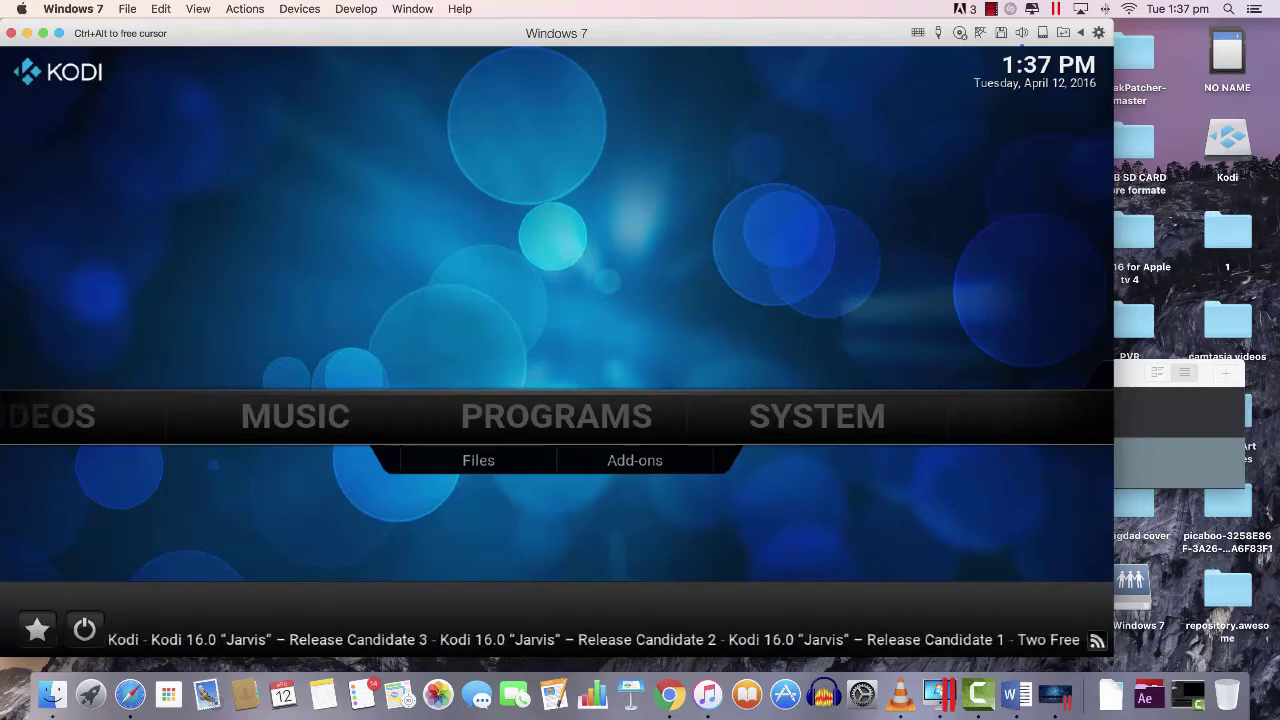
left_click(86, 630)
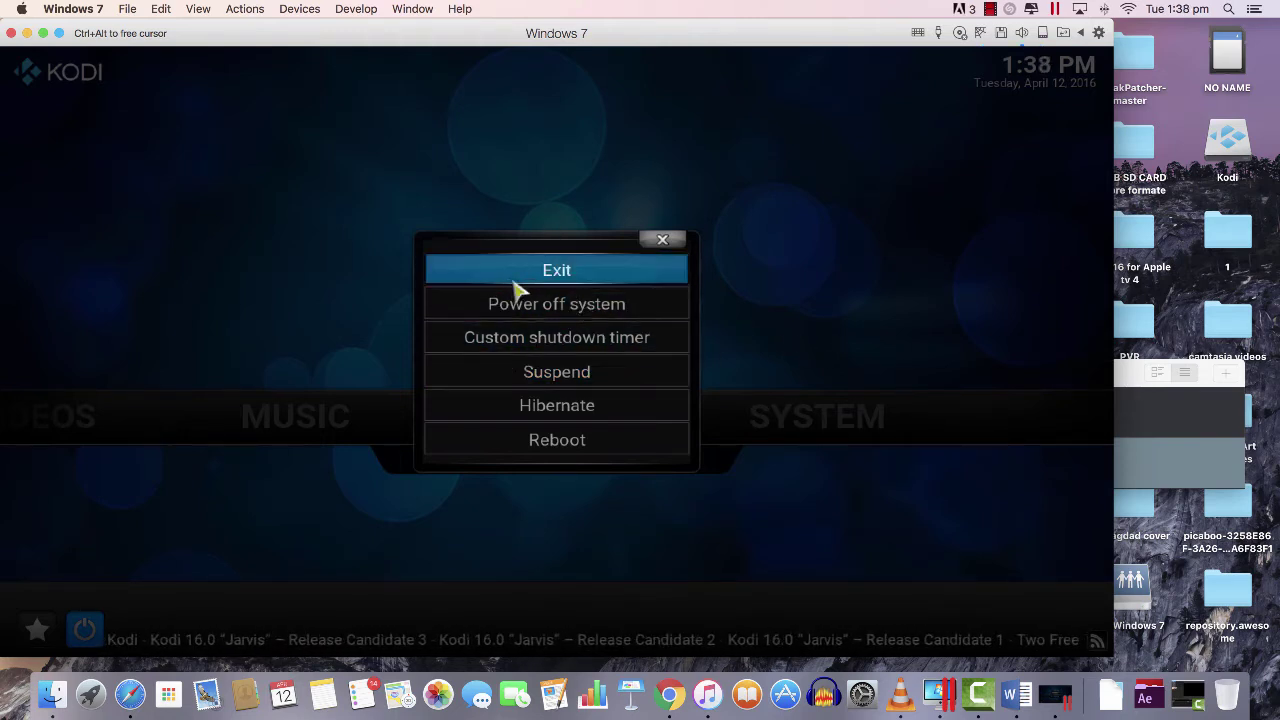
Exit Kodi from the power menu, close Chrome, and suspend the Windows 7 VM
left_click(573, 279)
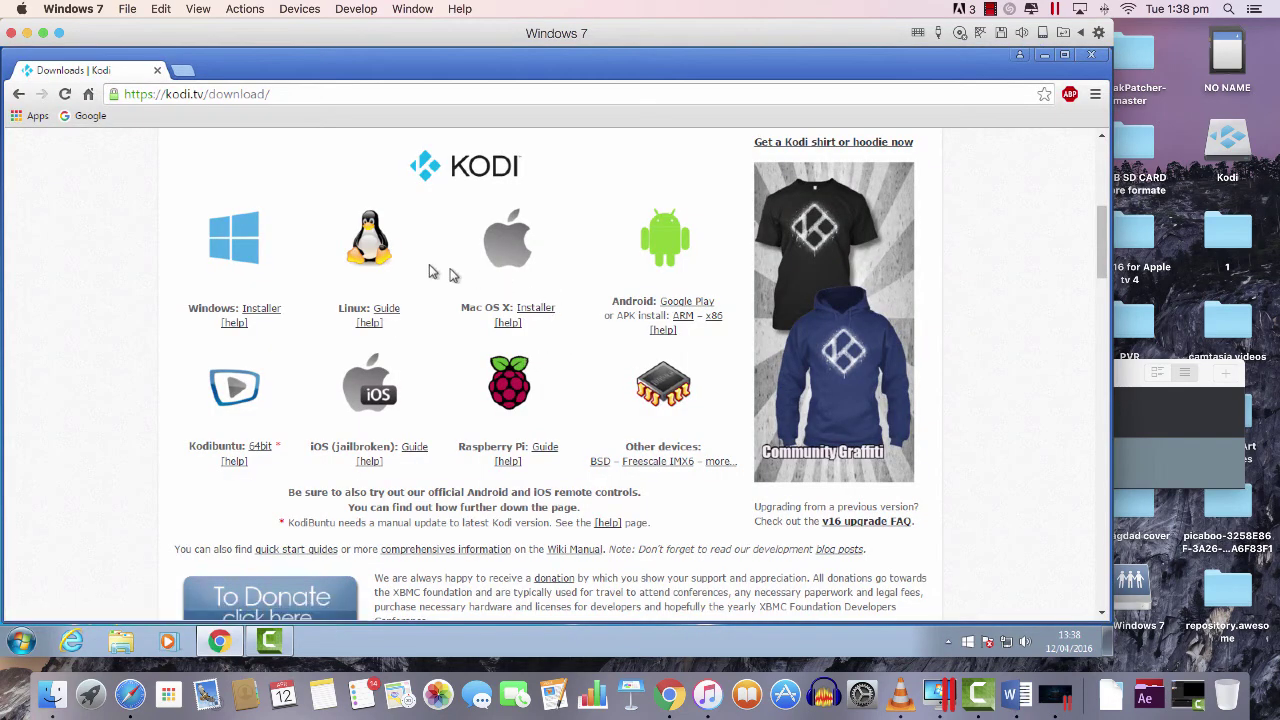
left_click(1092, 56)
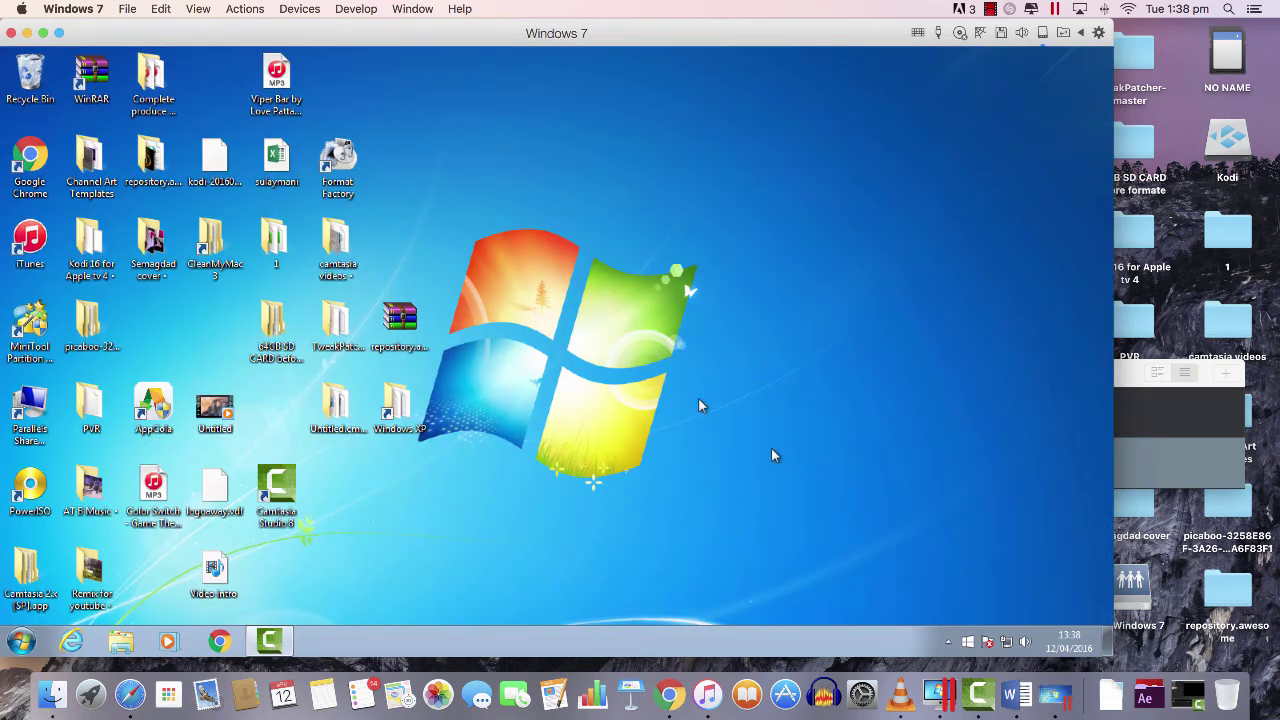
left_click(11, 34)
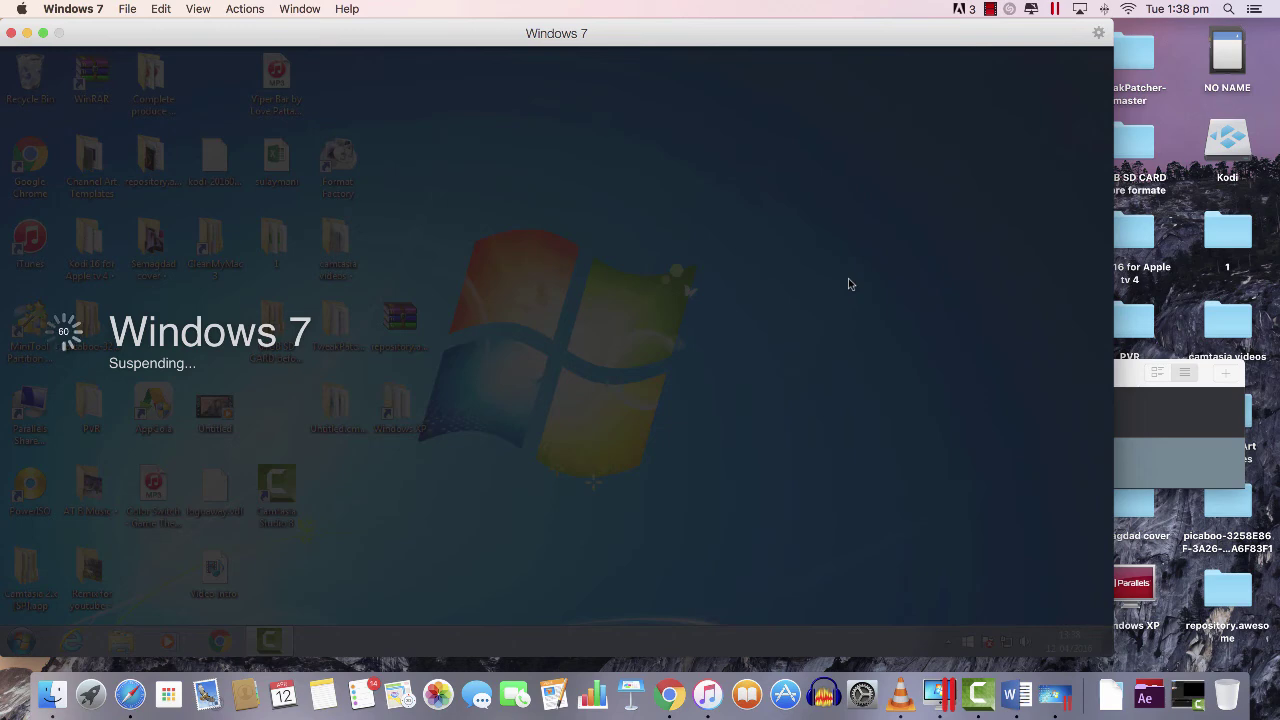